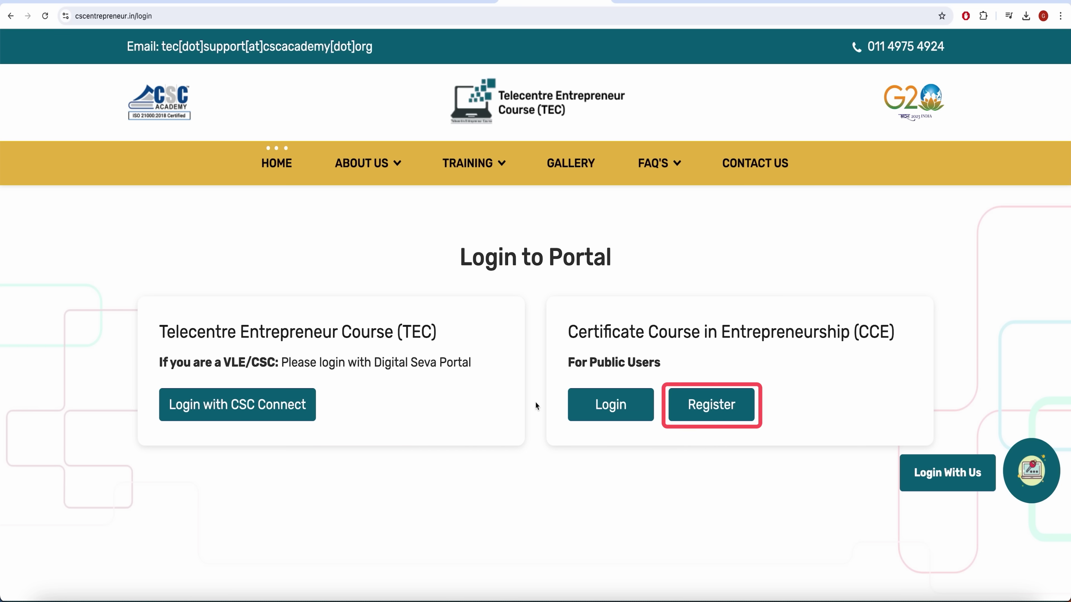
Open the CCE Register New User form and put the cursor in its Name field
left_click(698, 417)
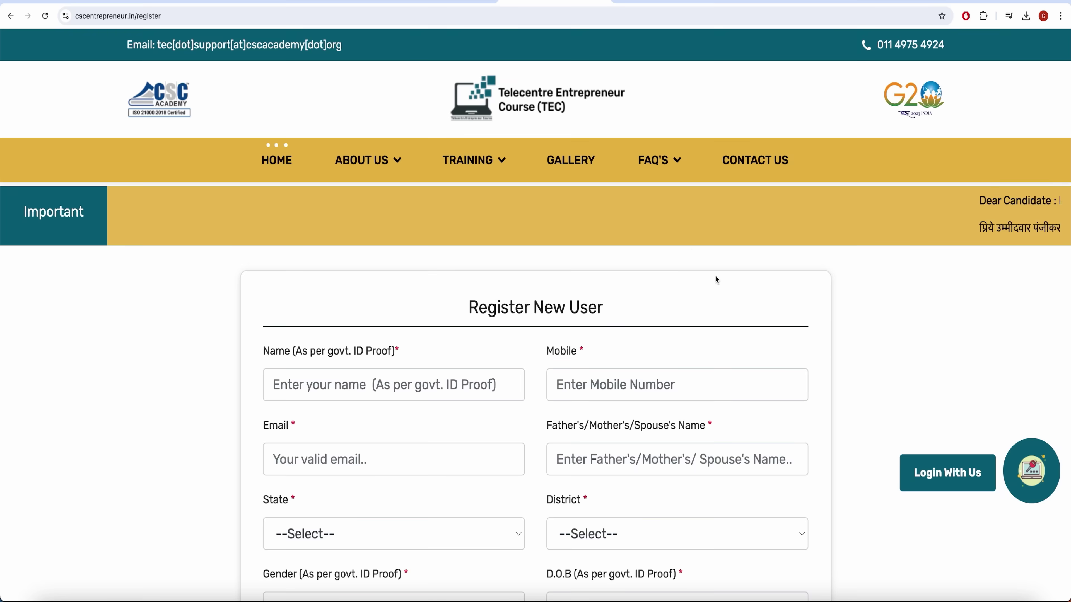
scroll(398, 239, "down", 3)
scroll(398, 239, "down", 2)
left_click(431, 188)
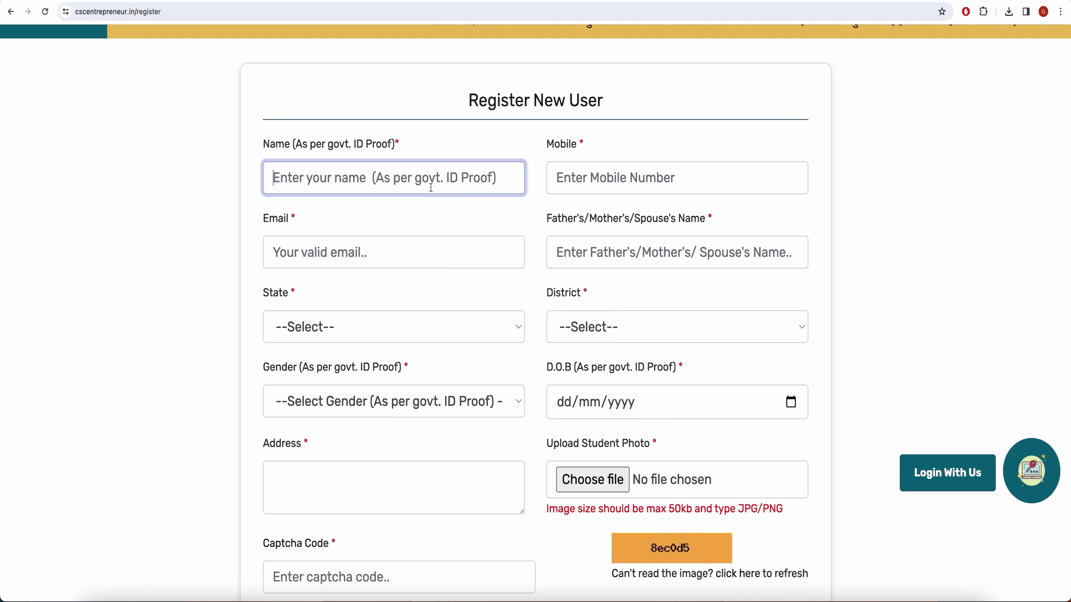
Fill in the applicant's mobile number, email address and father's name
left_click(576, 104)
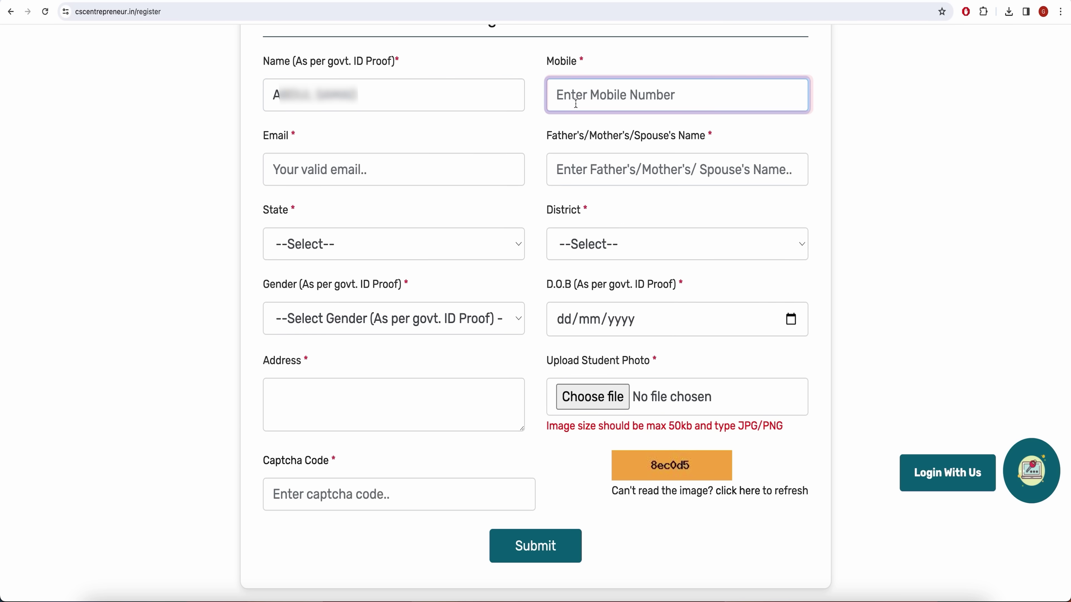
key("super+v")
key("Tab")
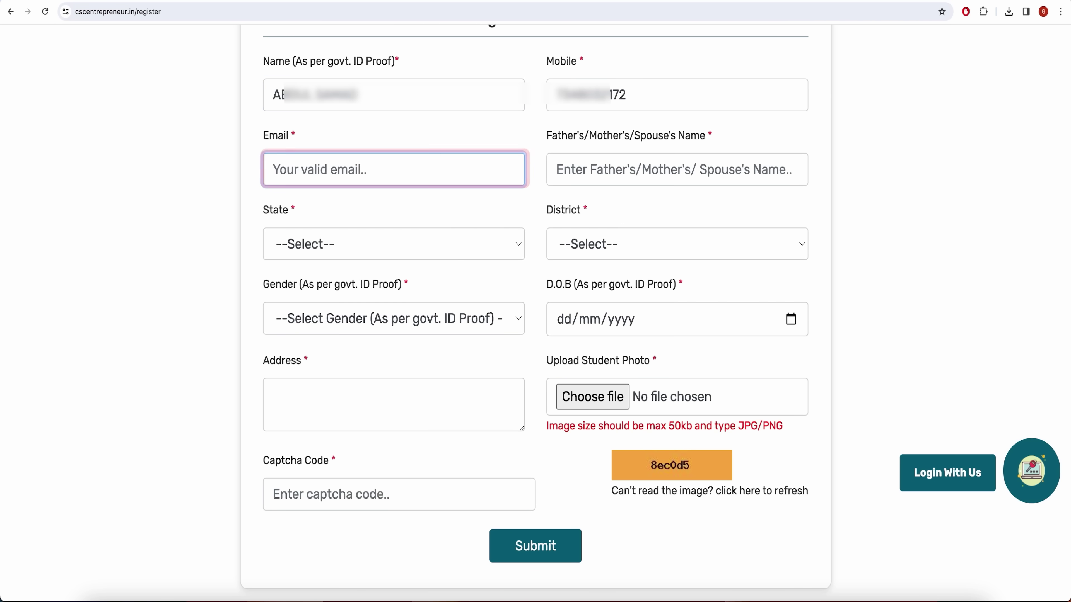
key("super+v")
key("Tab")
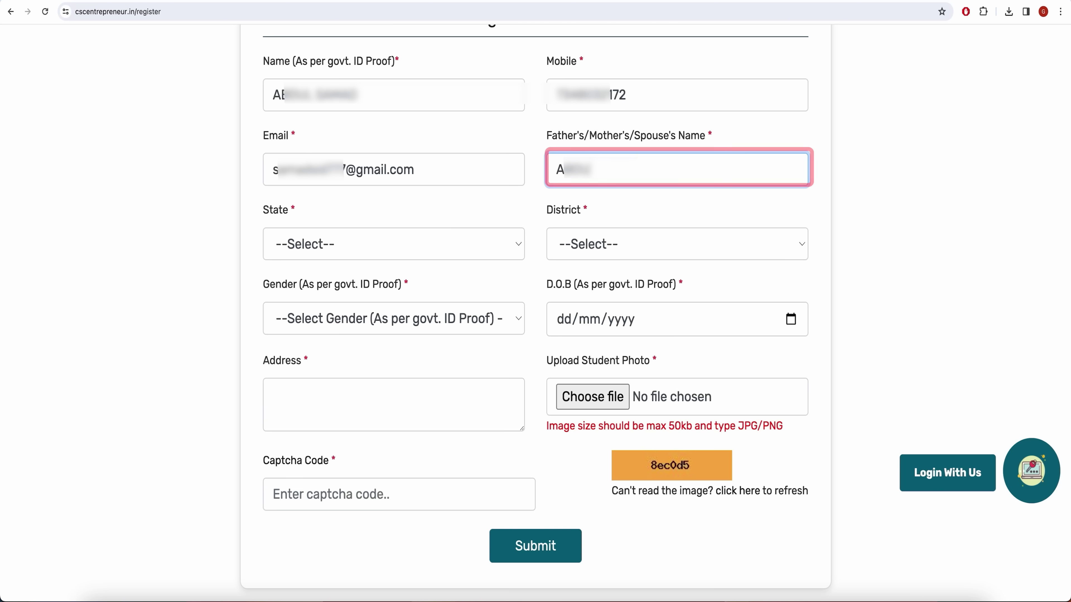
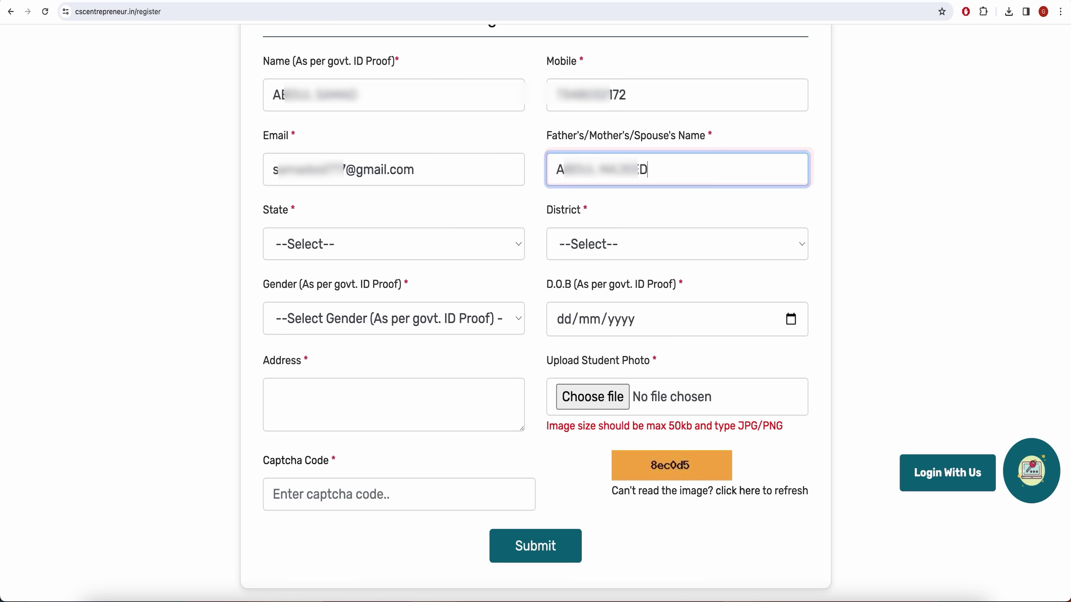
Select State Uttar Pradesh, District Lucknow and Gender Male
left_click(413, 255)
key("u")
key("Return")
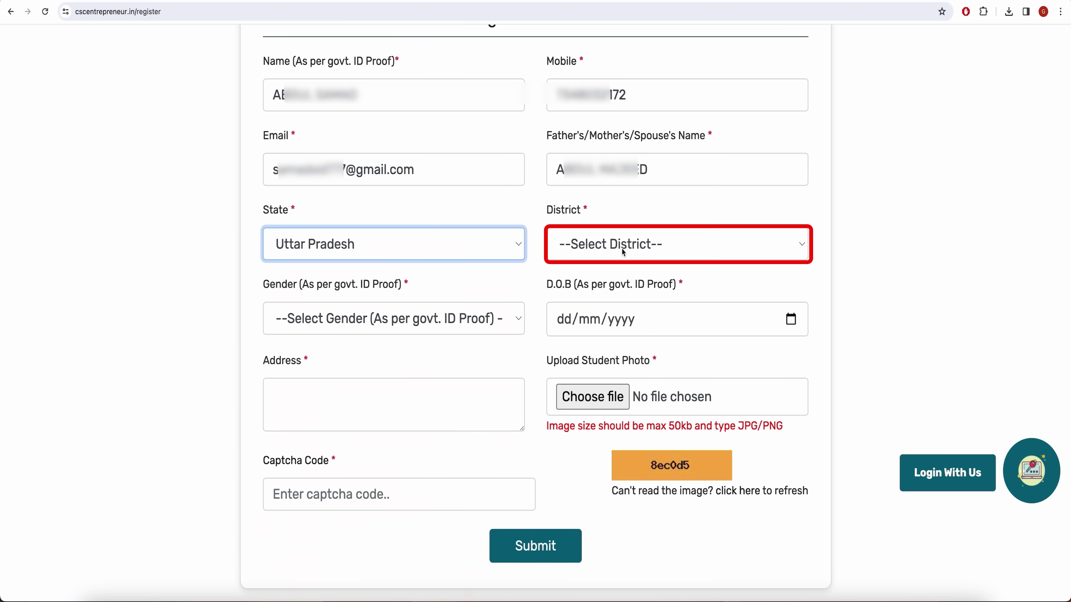
left_click(622, 249)
key("l")
key("Return")
left_click(363, 319)
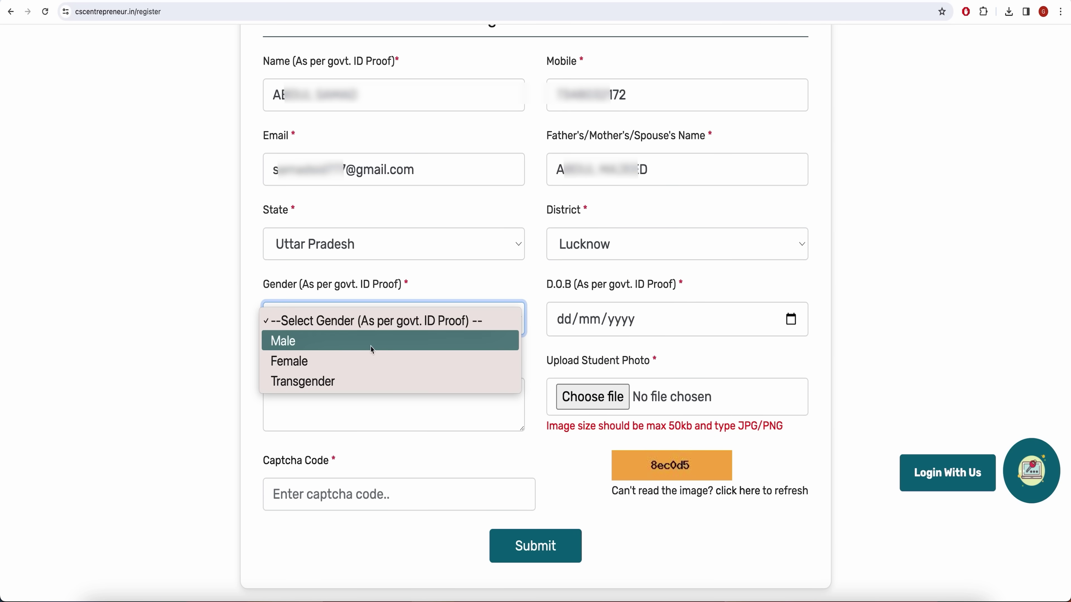
left_click(371, 347)
Pick a birth date of 2 March from the calendar and paste in the full address
left_click(792, 319)
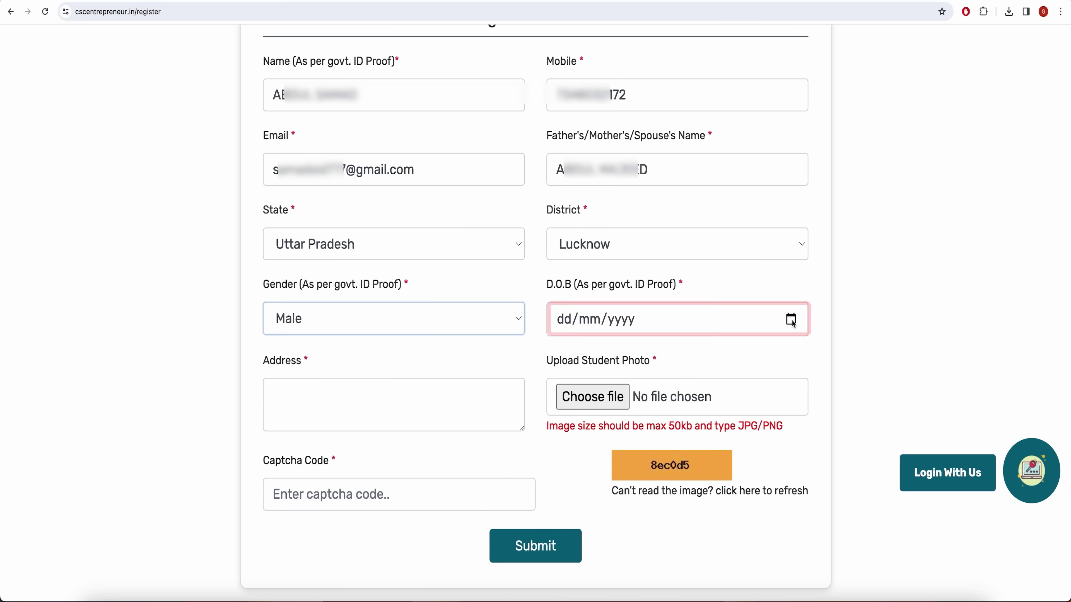
left_click(615, 355)
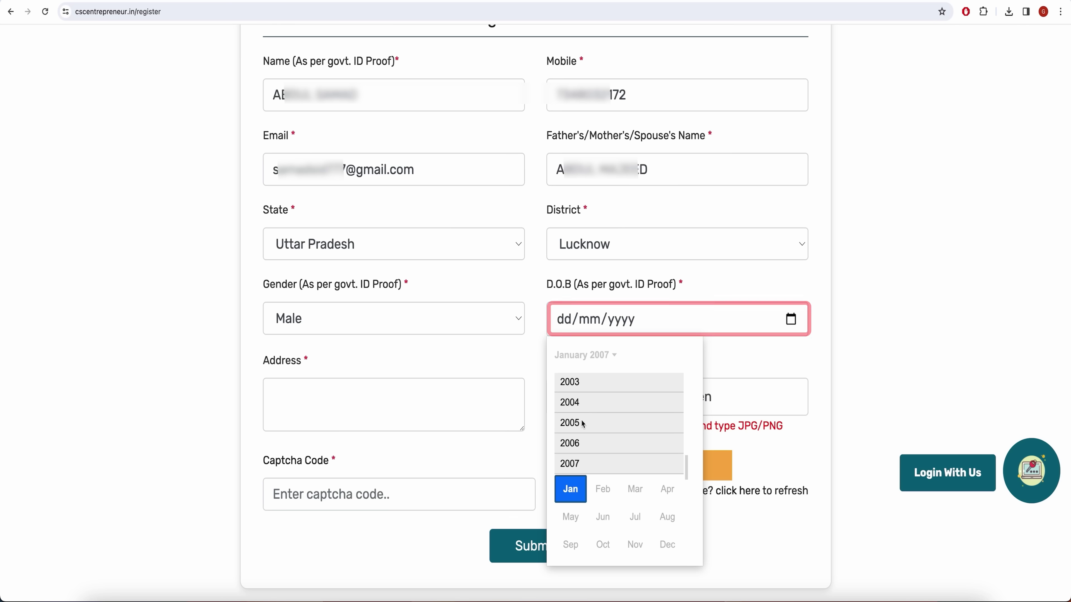
scroll(590, 422, "up", 3)
left_click(591, 397)
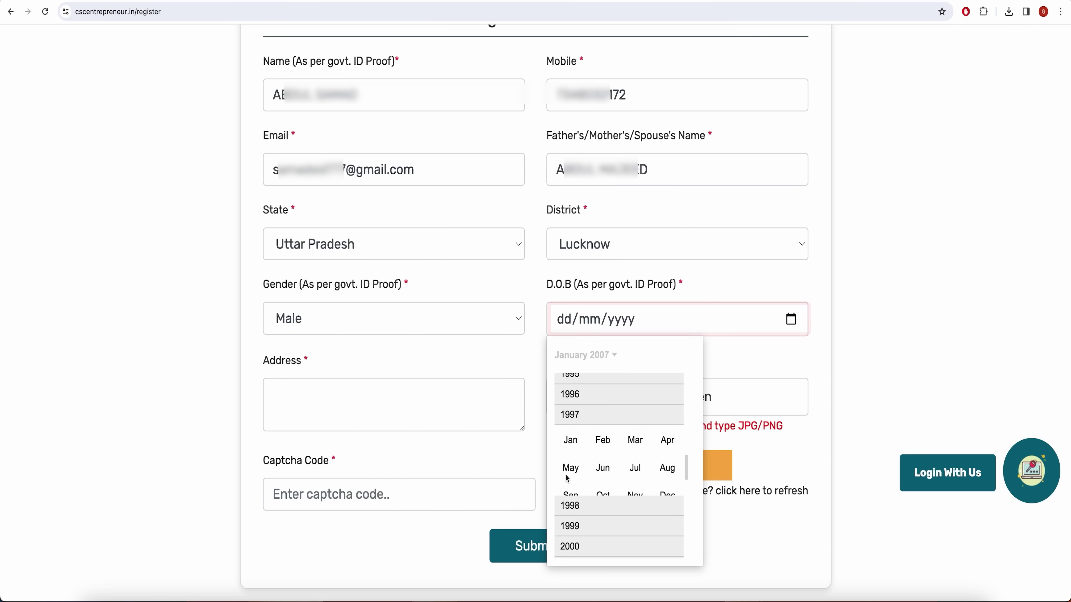
left_click(644, 416)
left_click(564, 431)
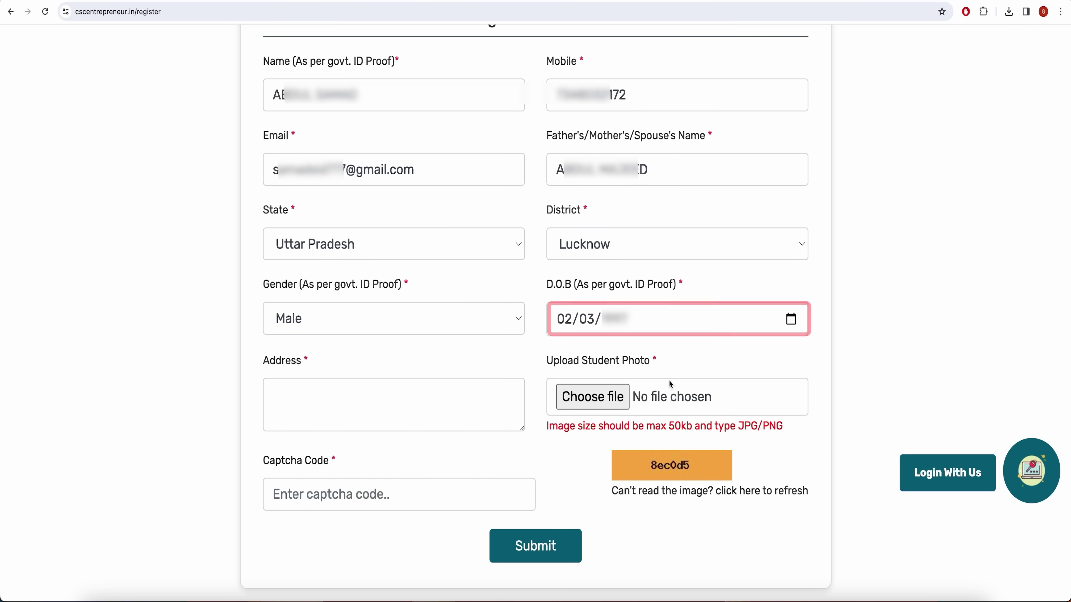
left_click(339, 395)
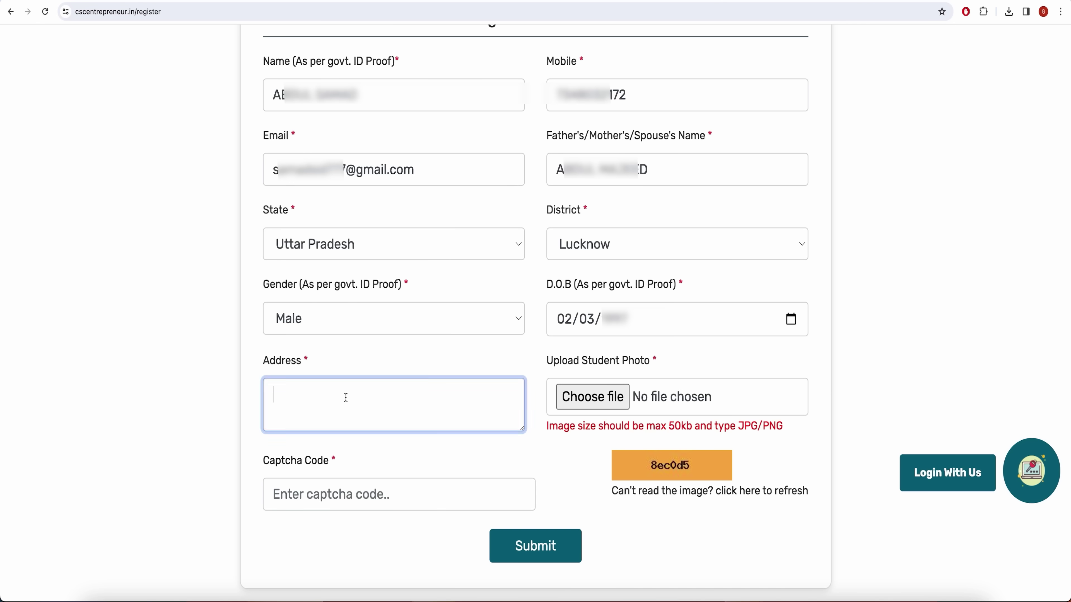
key("ctrl+v")
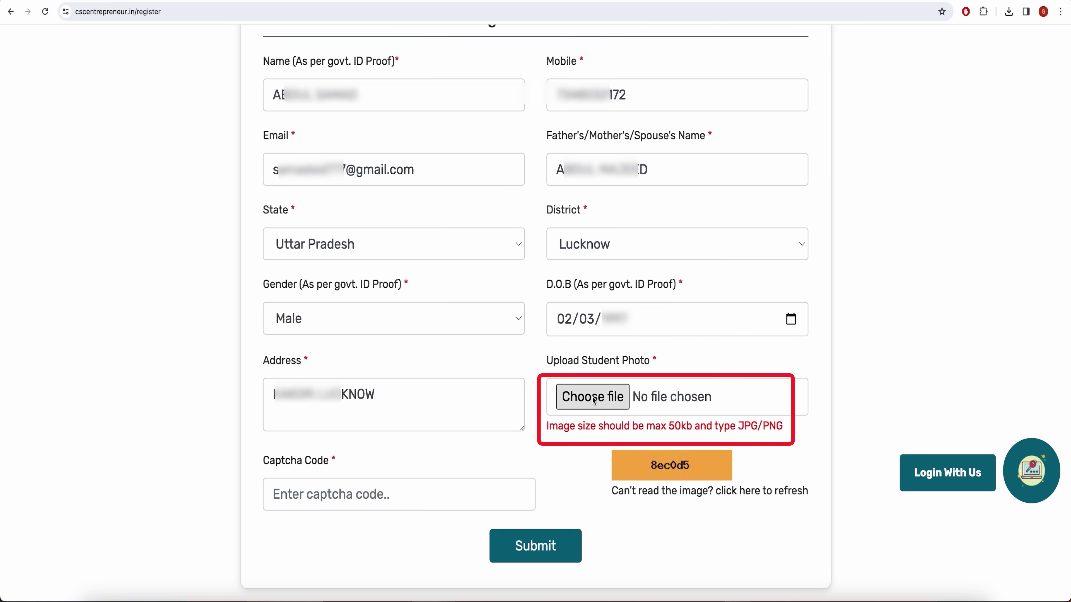
Attach the student's .jpeg photo from the Downloads folder
left_click(593, 398)
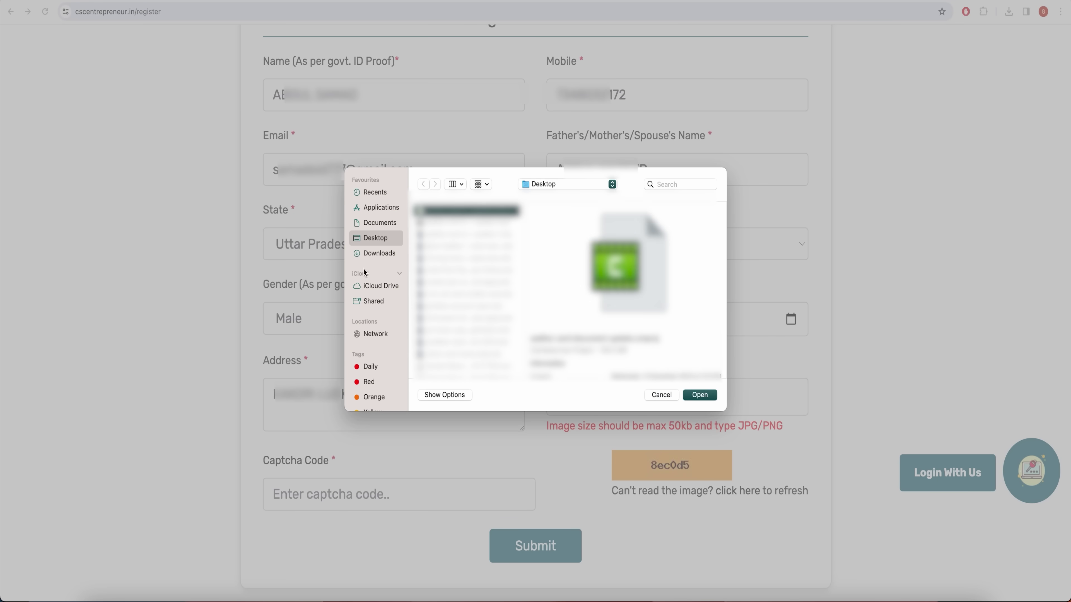
left_click(379, 254)
left_click(464, 340)
left_click(700, 395)
Enter the captcha code and submit the registration form
left_click(427, 493)
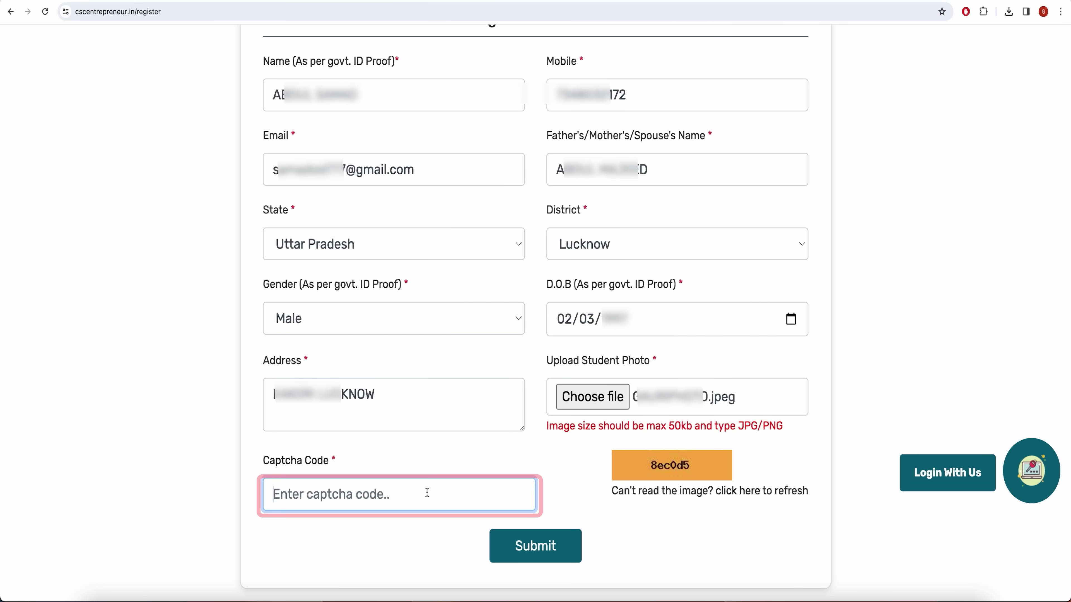
type("8")
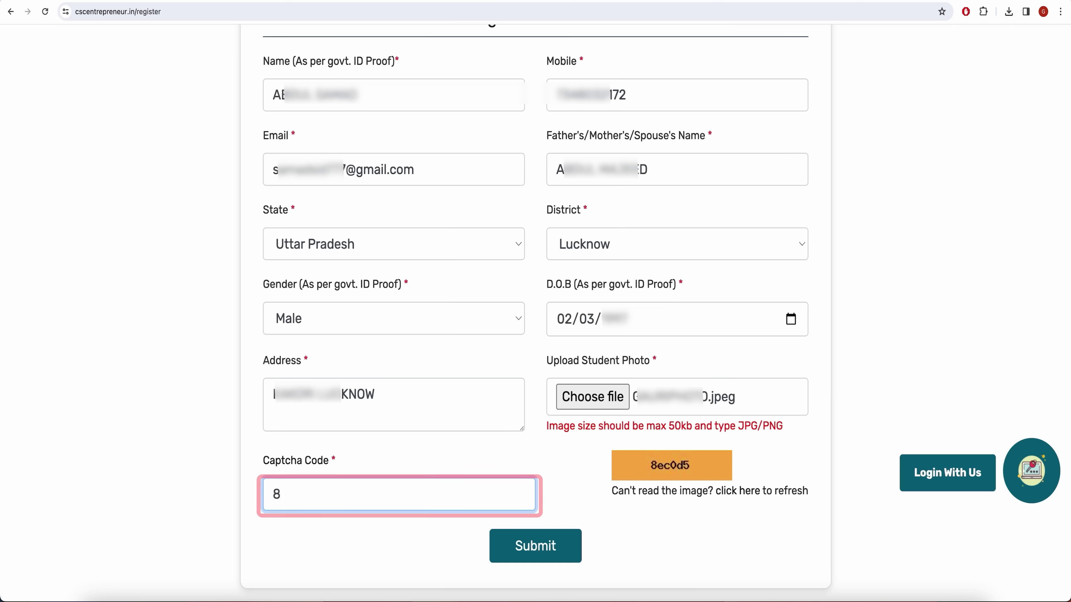
type("ec")
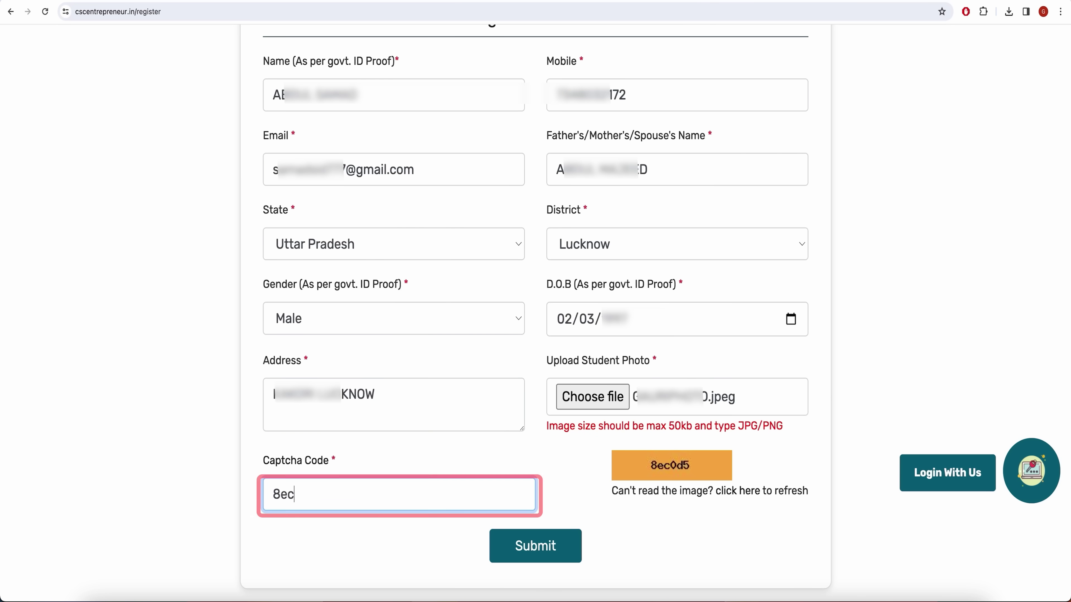
type("od5")
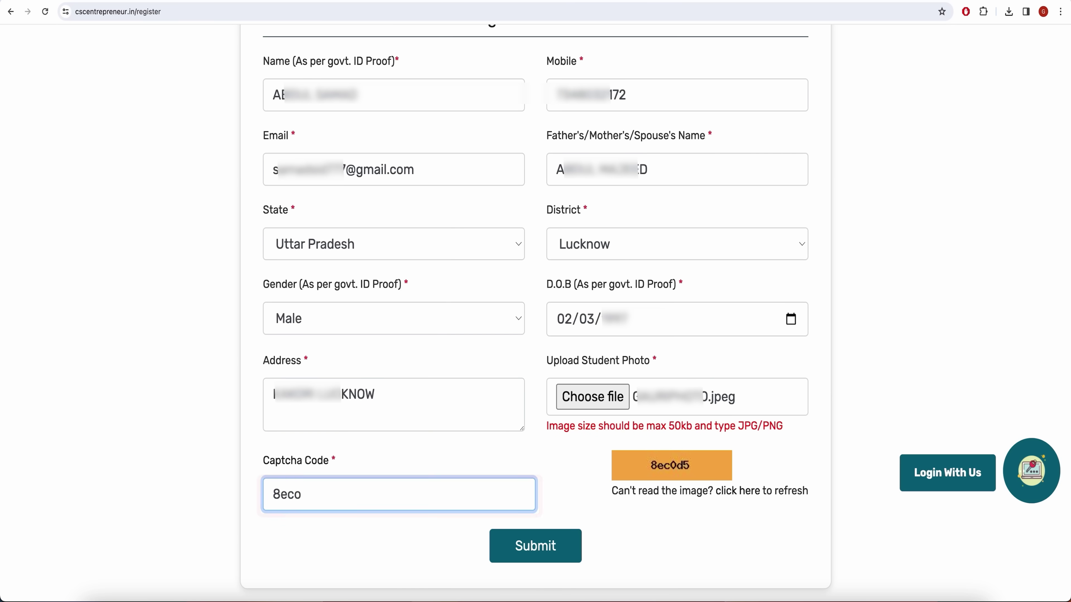
left_click(547, 553)
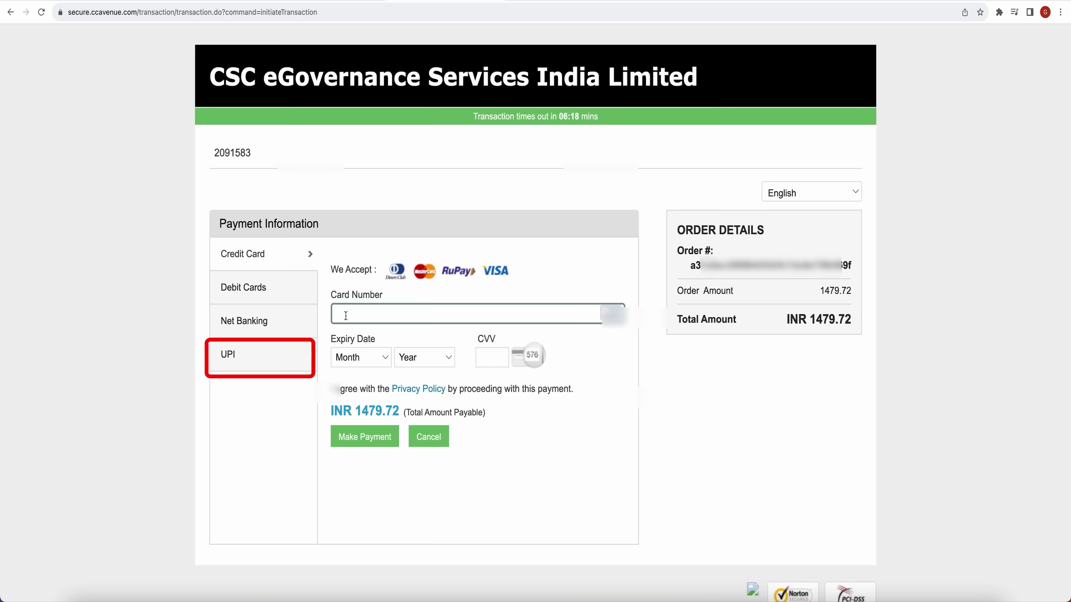
Choose UPI on the CCAvenue payment page and send the payment request
left_click(237, 359)
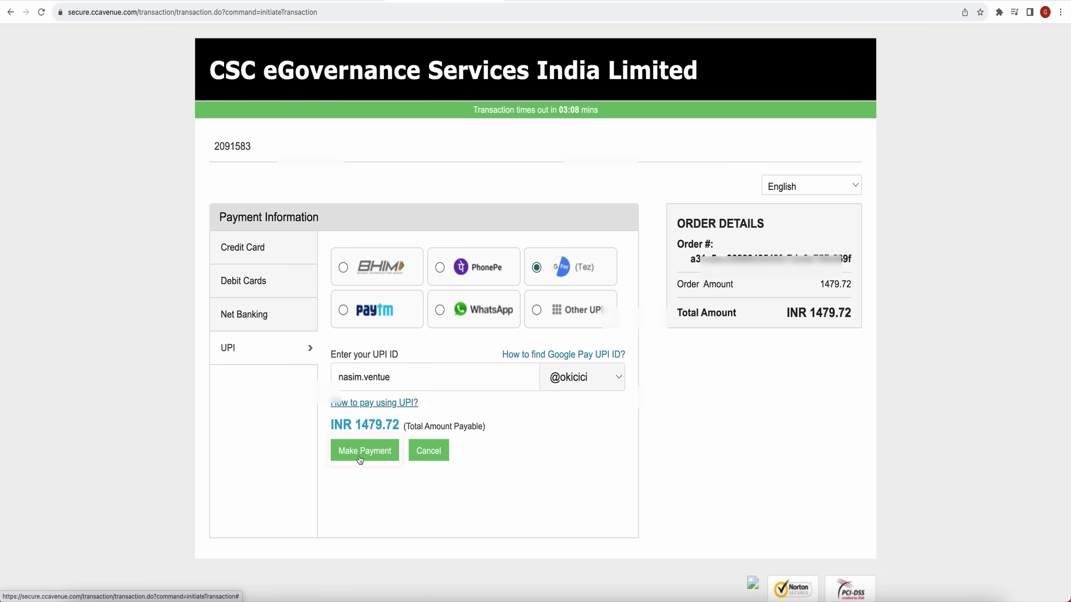
left_click(361, 452)
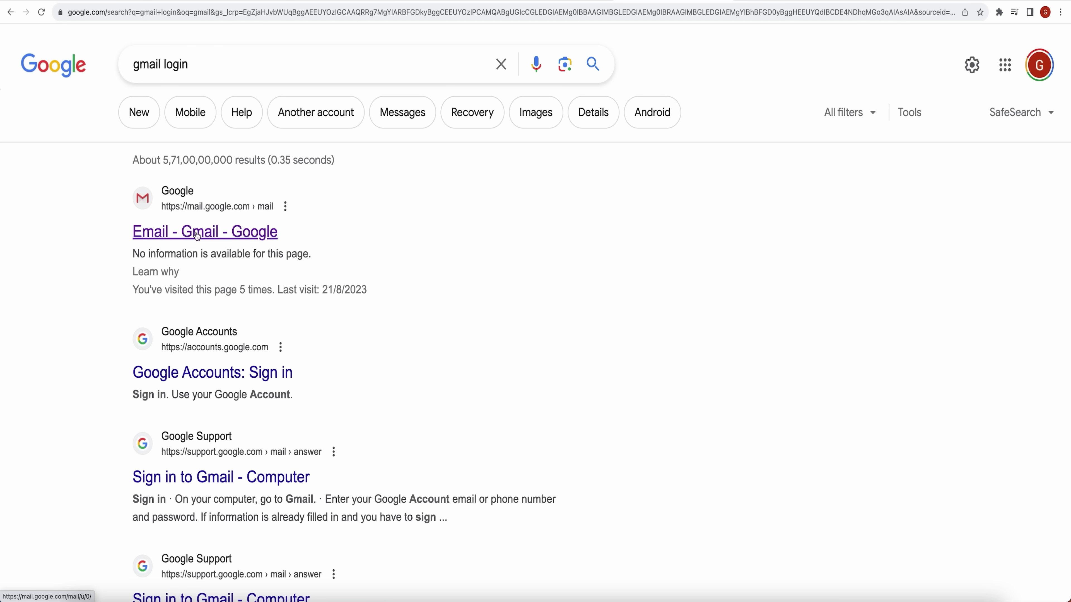
Open the 'CCE Course - Registration into CCE Course!!' email in Gmail and select the username
left_click(198, 236)
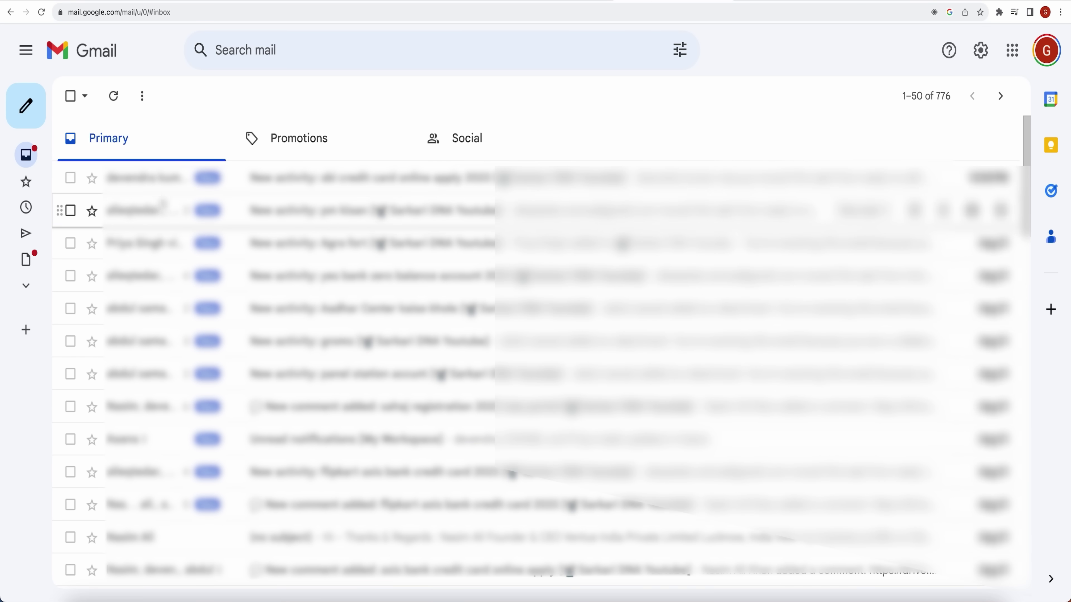
left_click(162, 206)
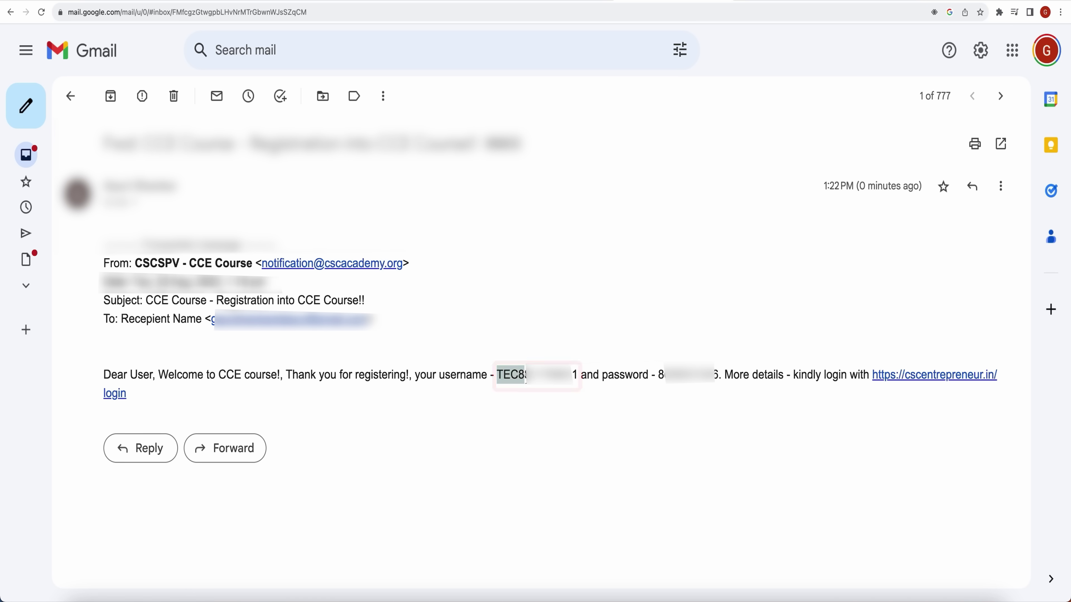
left_click_drag(526, 376, 572, 375)
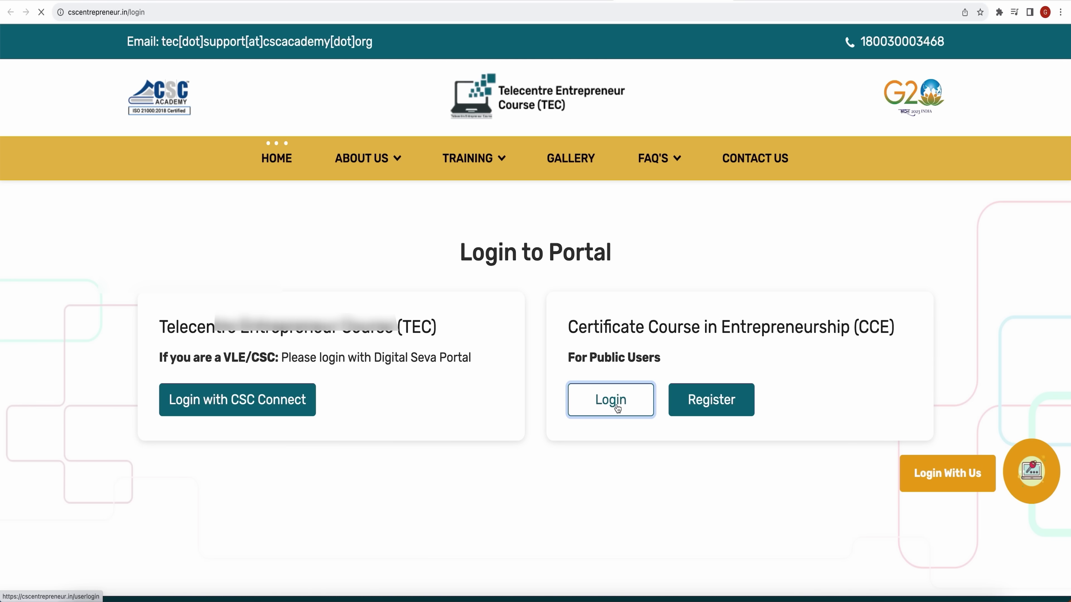
Log in through CCE Login with the emailed username and password
left_click(614, 403)
left_click(432, 367)
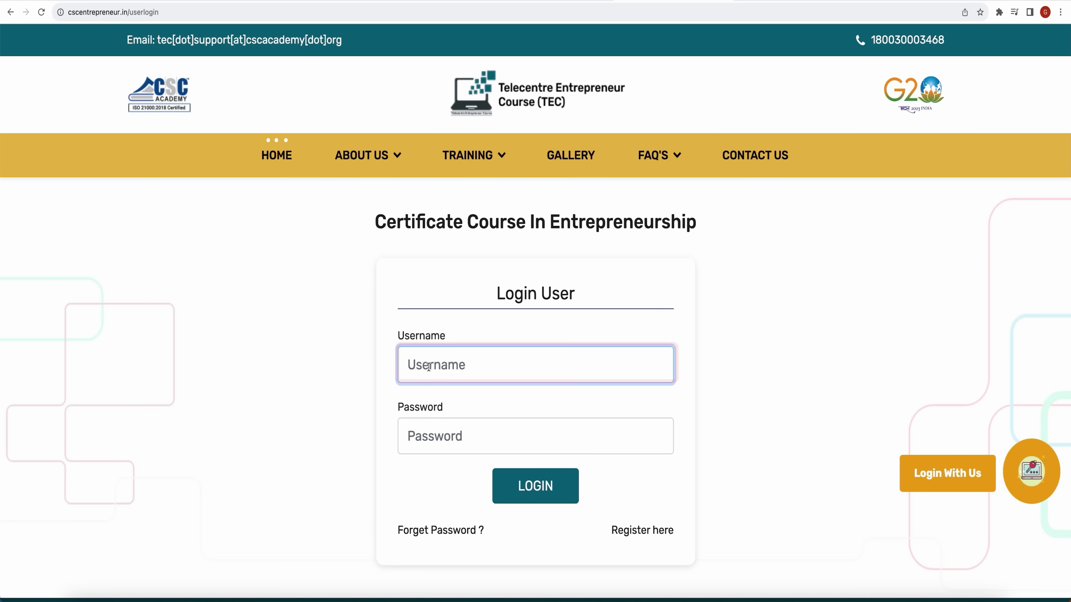
key("super+v")
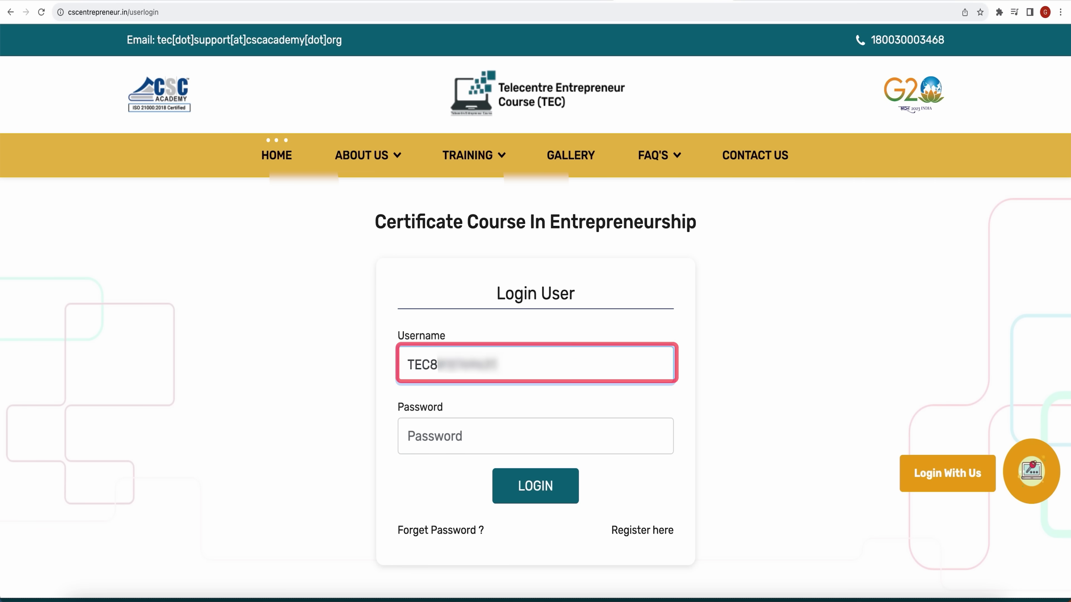
left_click(451, 435)
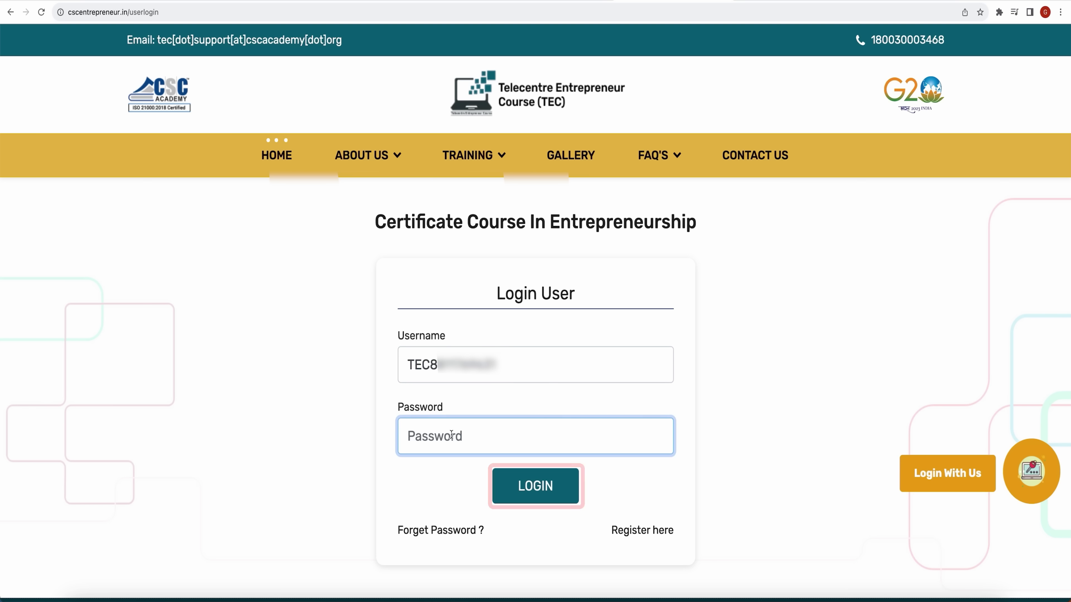
key("super+v")
left_click(539, 490)
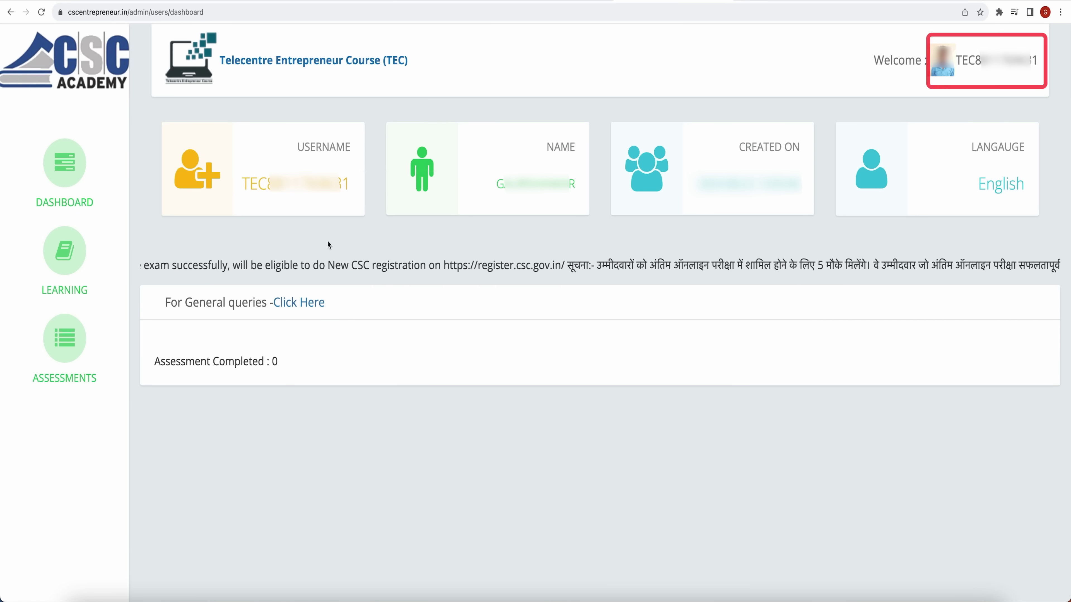
Preview the Entrepreneurship module's PDF material, then play and close its English video
left_click(80, 251)
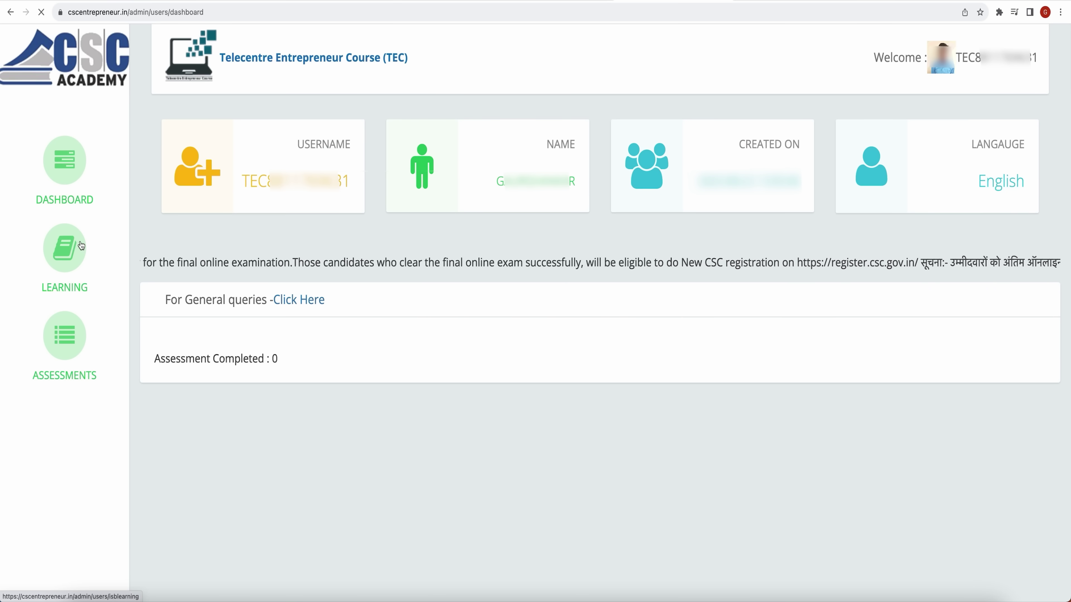
scroll(471, 135, "down", 4)
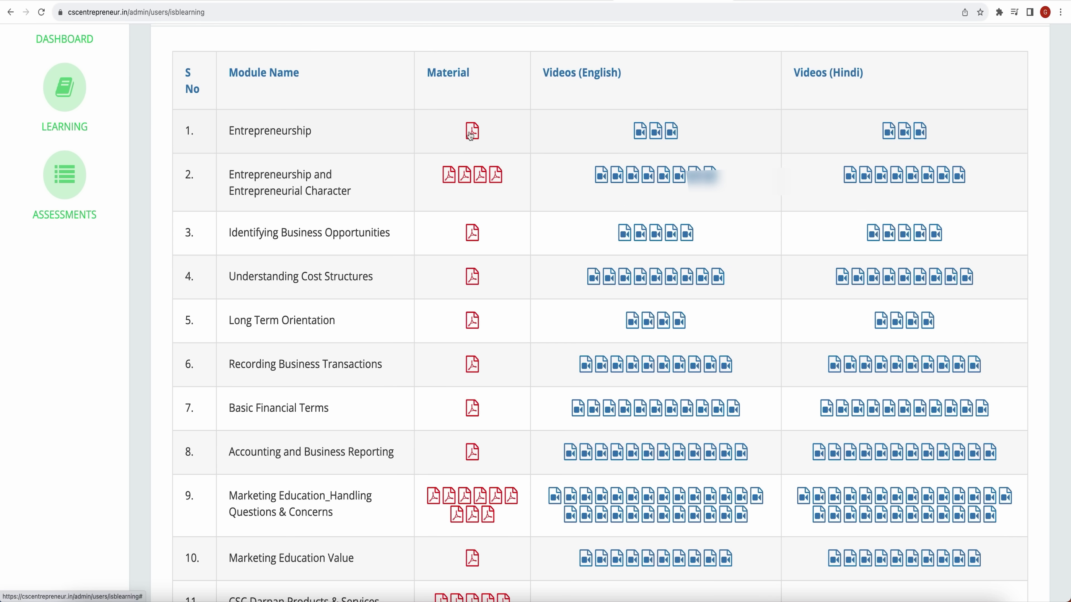
left_click(471, 134)
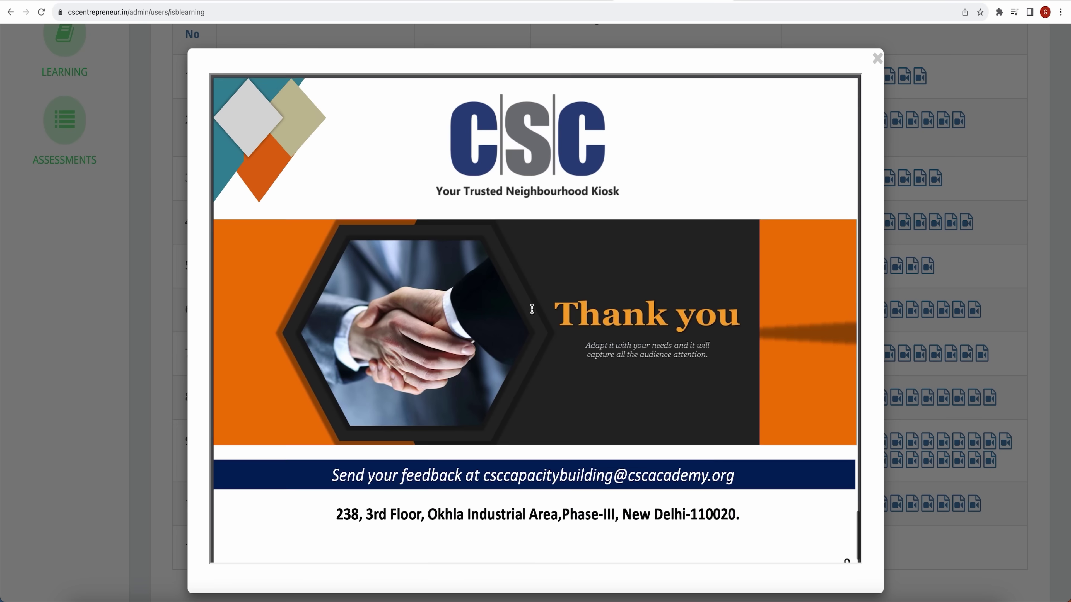
scroll(532, 309, "down", 1)
left_click(877, 58)
left_click(889, 116)
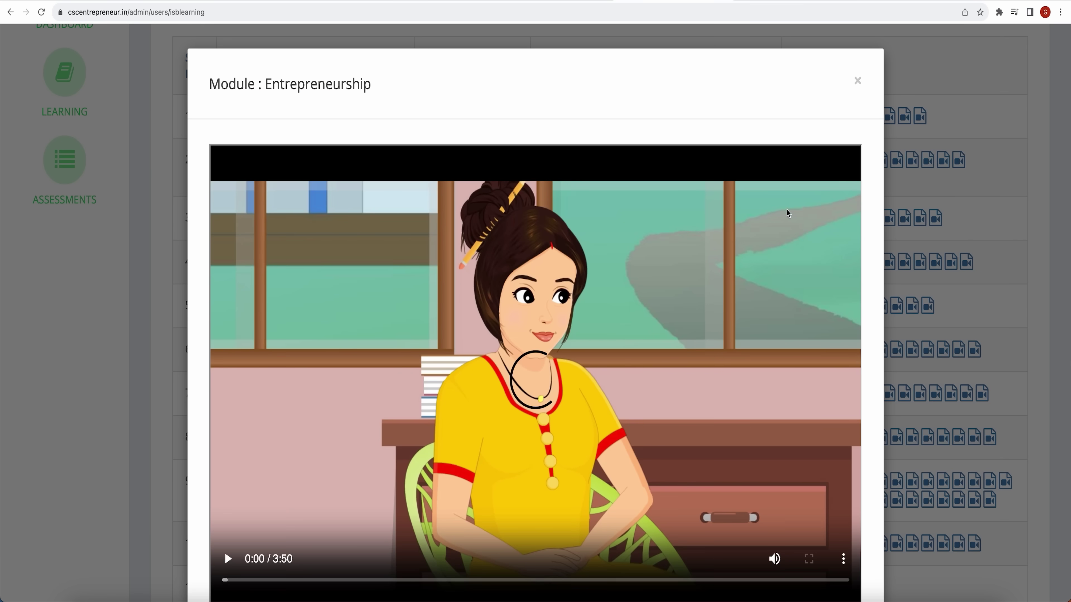
left_click(227, 559)
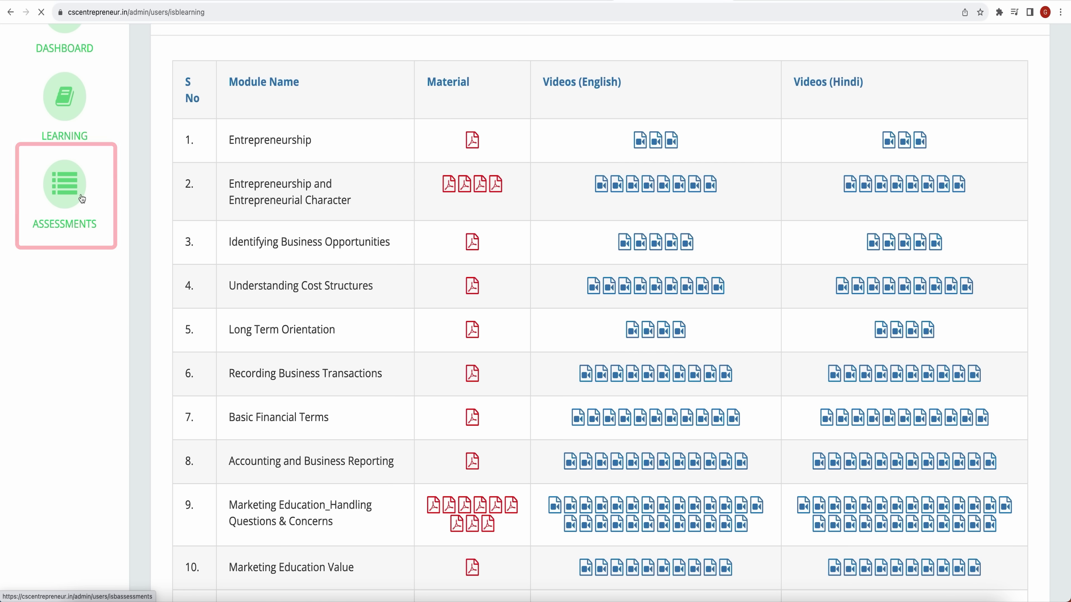
left_click(83, 199)
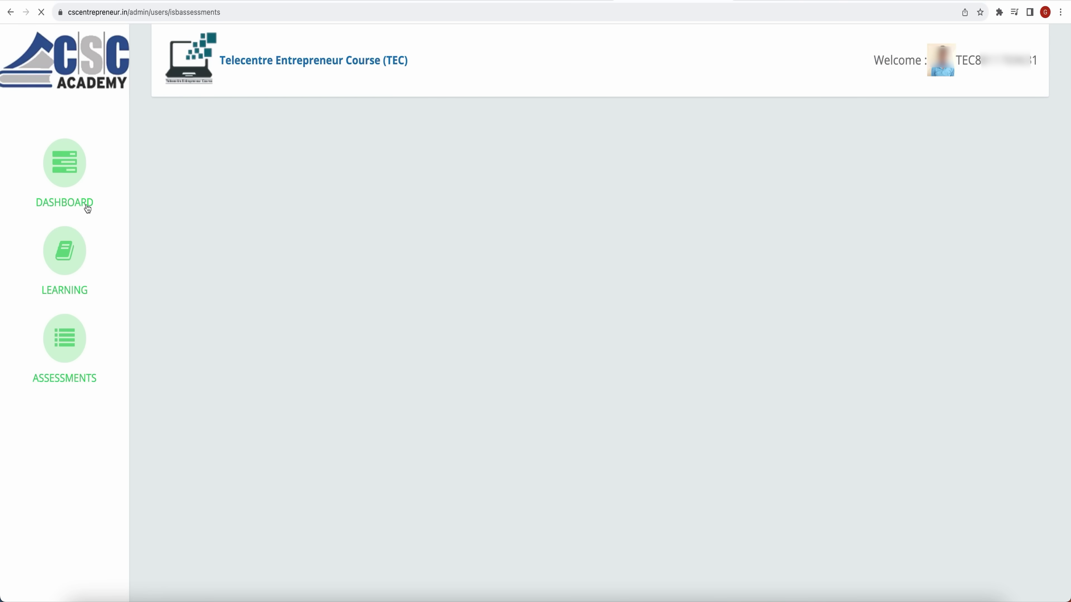
Launch the Entrepreneurship assessment from the open padlock in row 1 of My Assessments
scroll(510, 345, "down", 2)
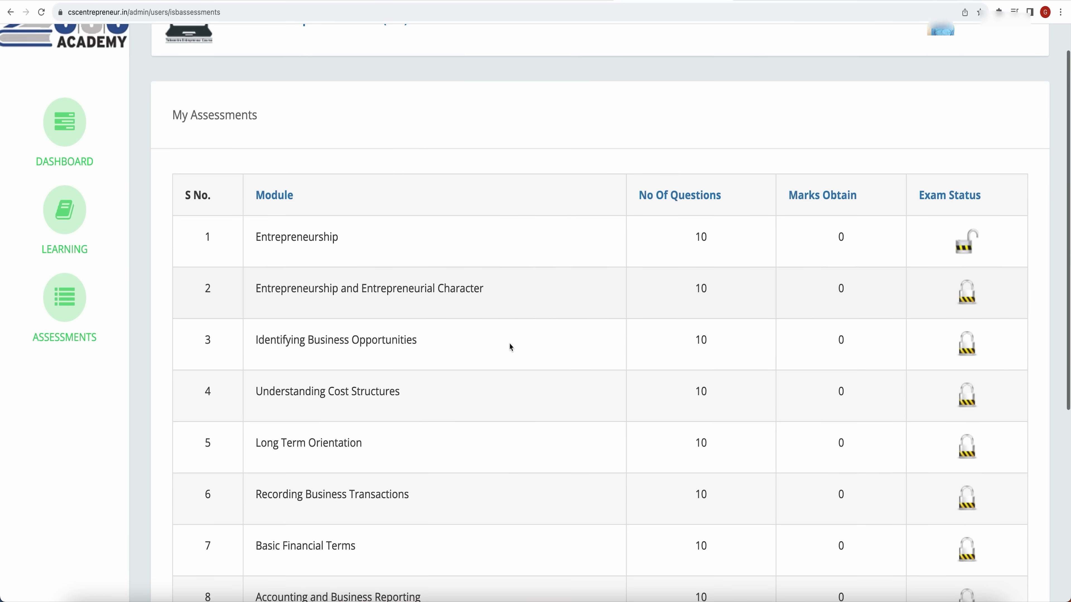
scroll(509, 343, "down", 1)
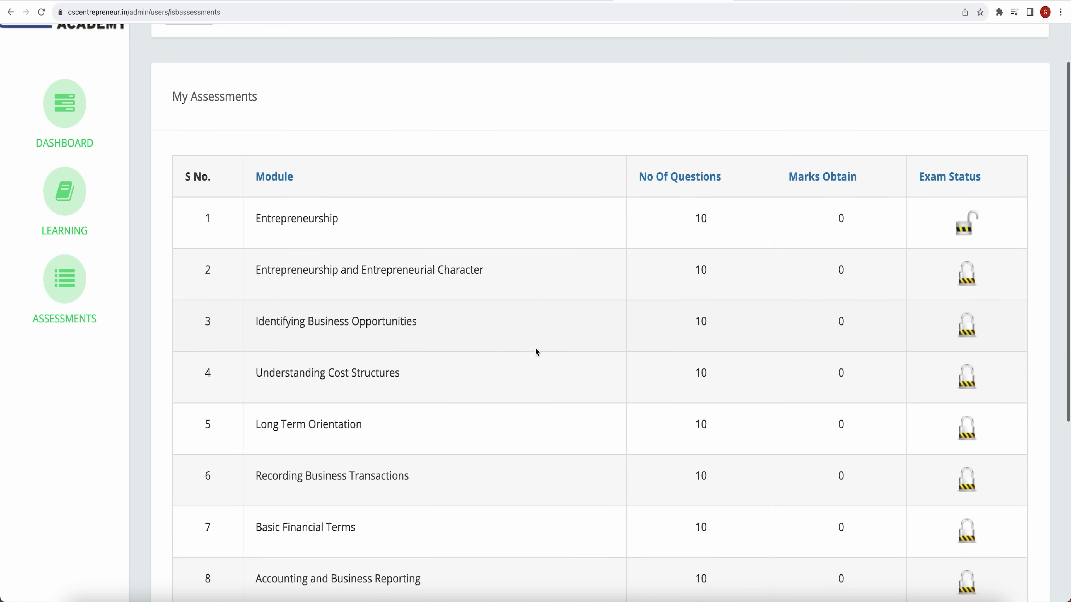
scroll(535, 352, "down", 2)
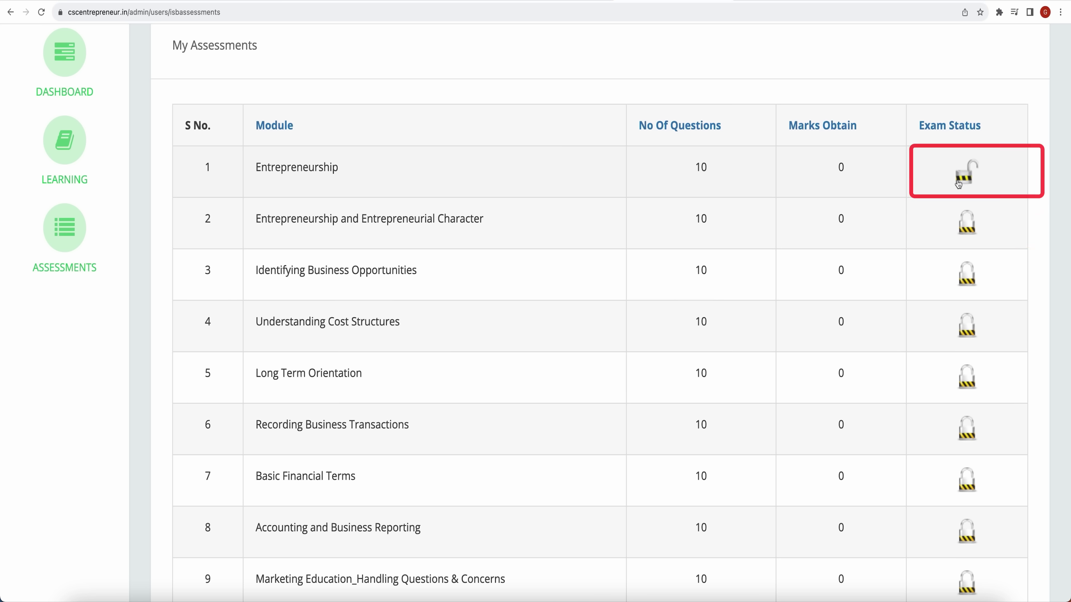
left_click(958, 184)
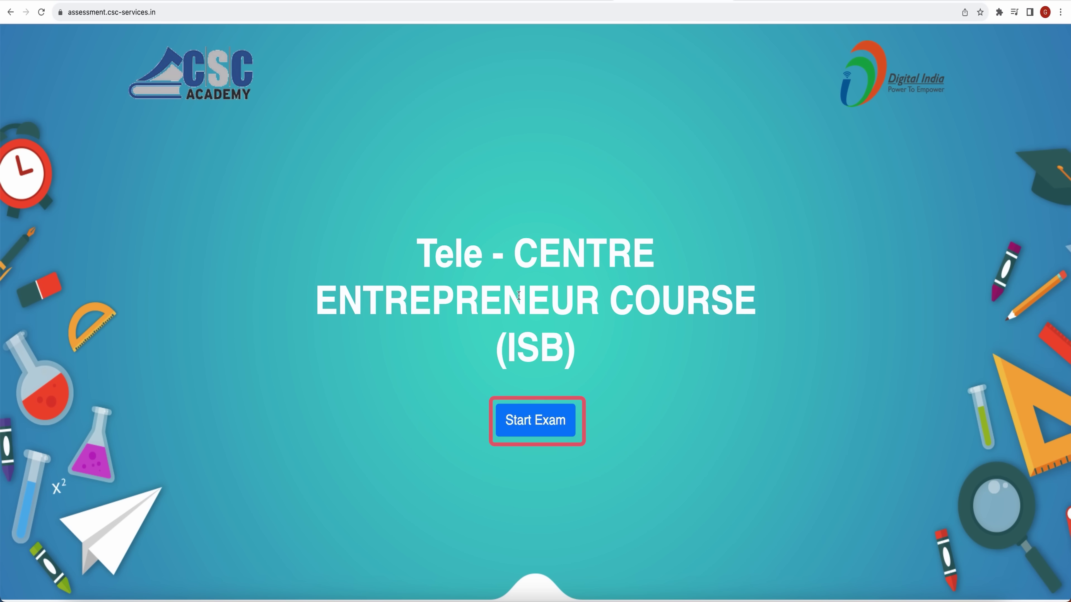
Start the Entrepreneurship exam, work through the questions and answer Q9 as TRUE
left_click(568, 421)
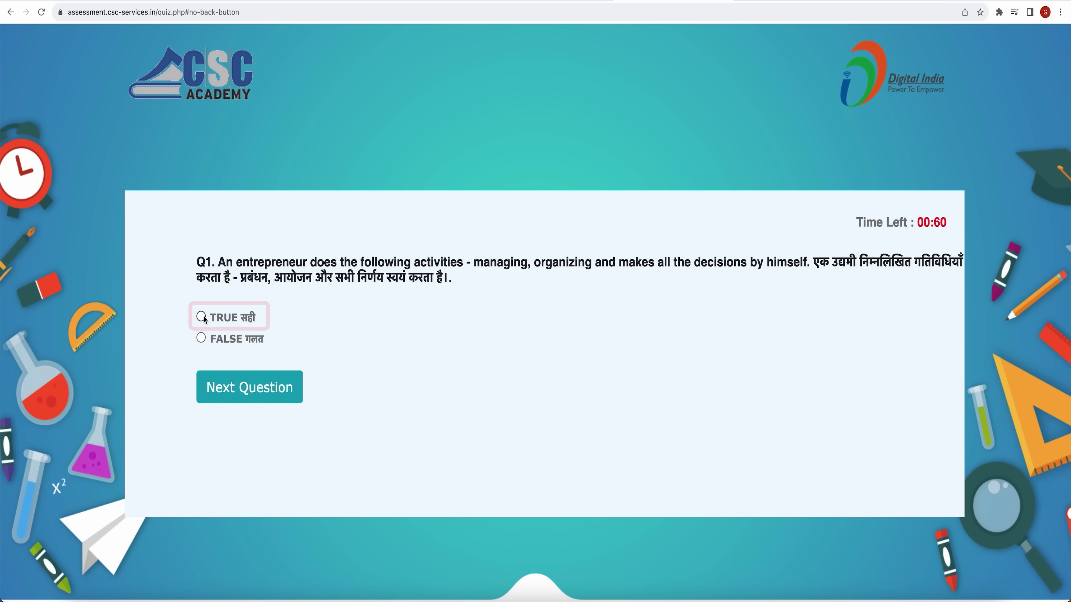
left_click(231, 376)
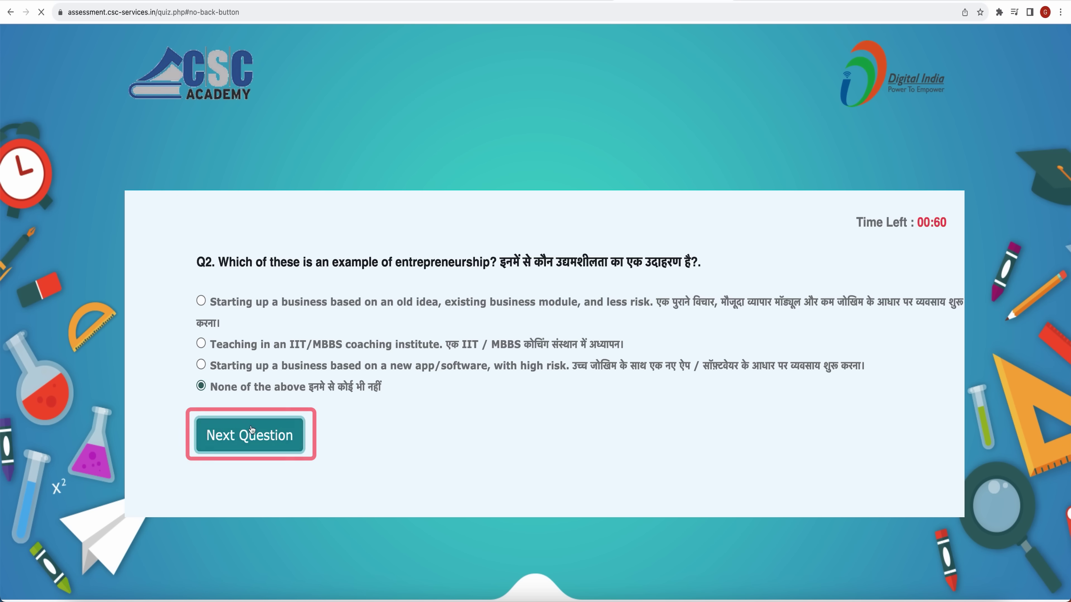
left_click(221, 421)
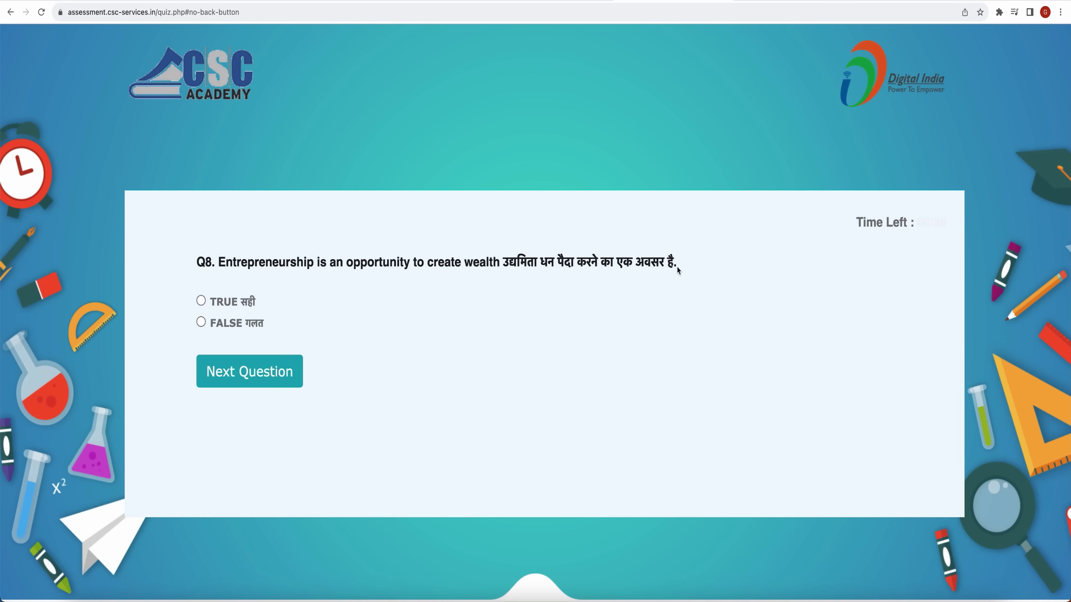
left_click(234, 366)
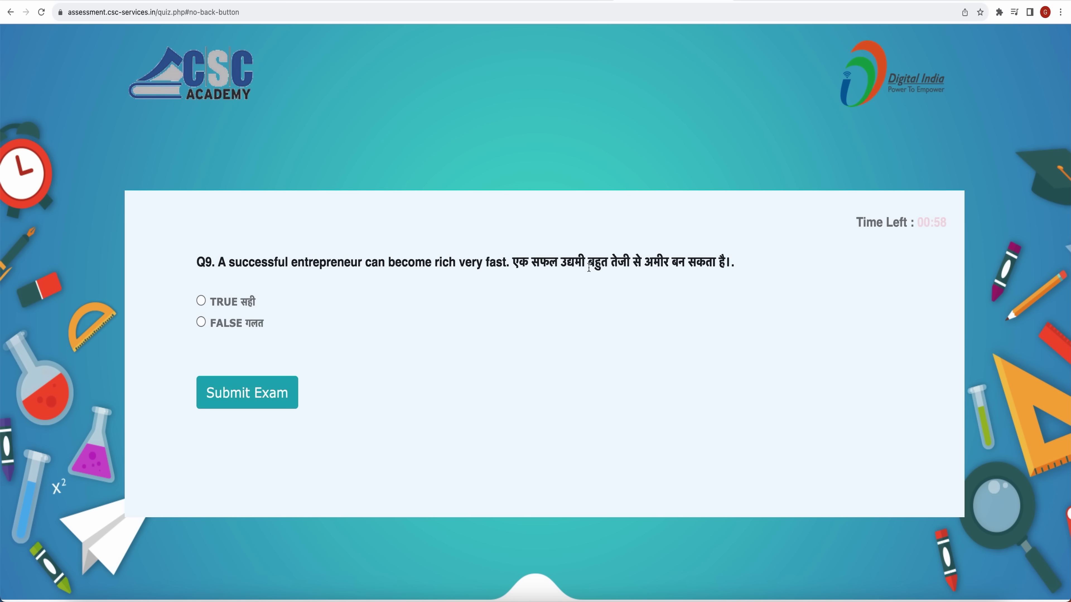
left_click(201, 301)
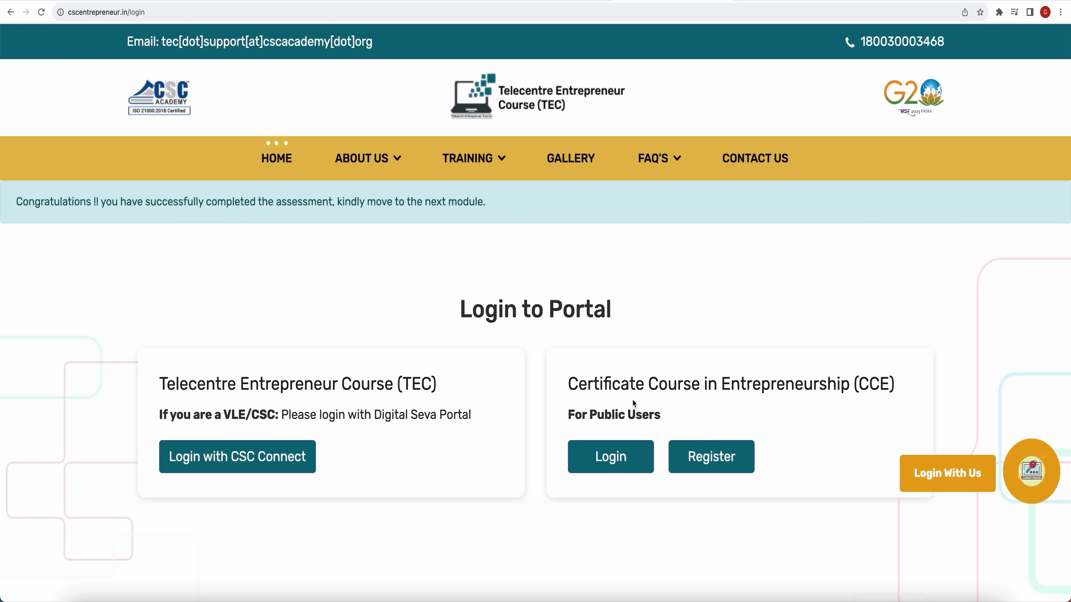
Log back in with the account password and open My Assessments showing Entrepreneurship at 7/10
left_click(627, 451)
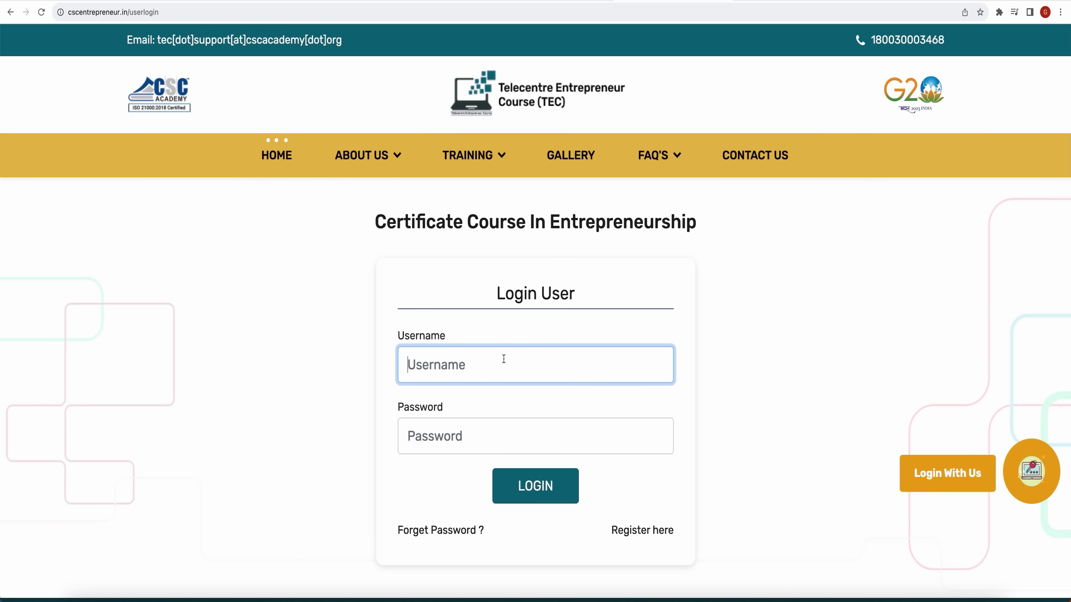
left_click(520, 427)
key("ctrl+v")
left_click(535, 488)
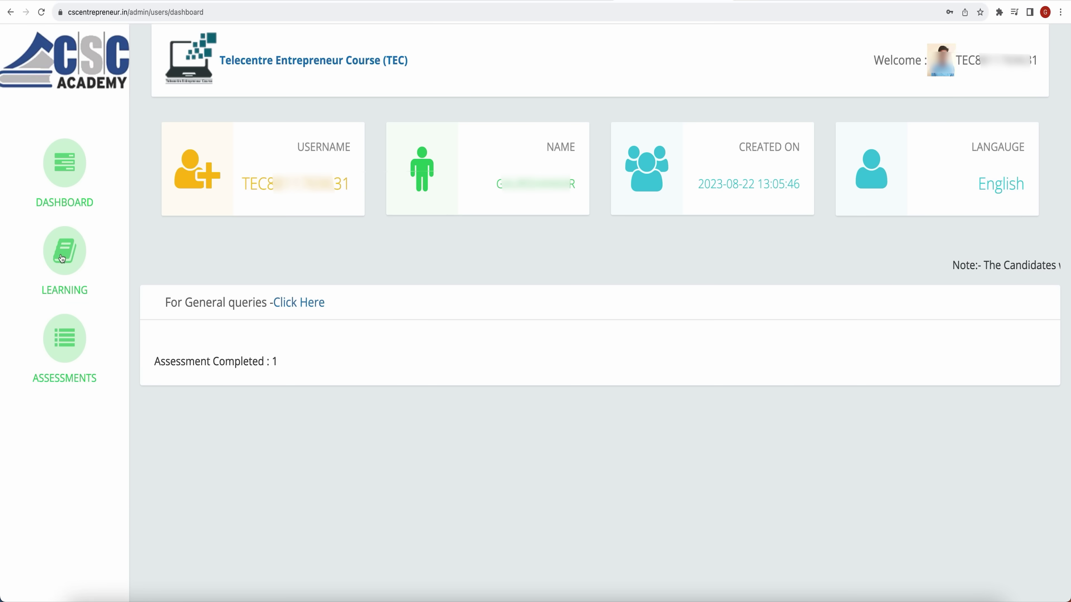
left_click(66, 345)
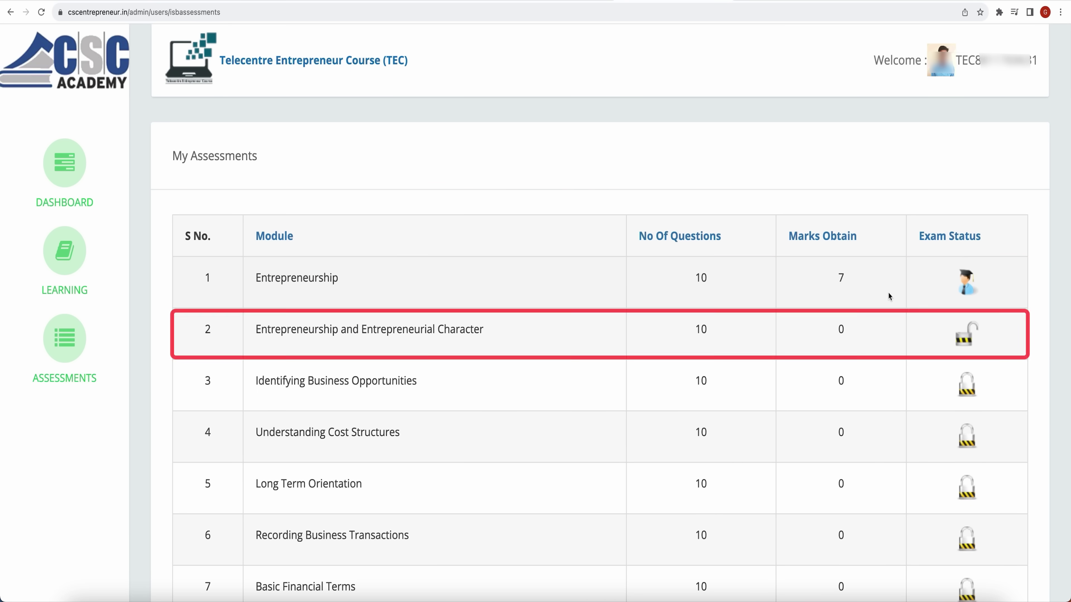
Take and submit the module 2 assessment quiz
left_click(967, 338)
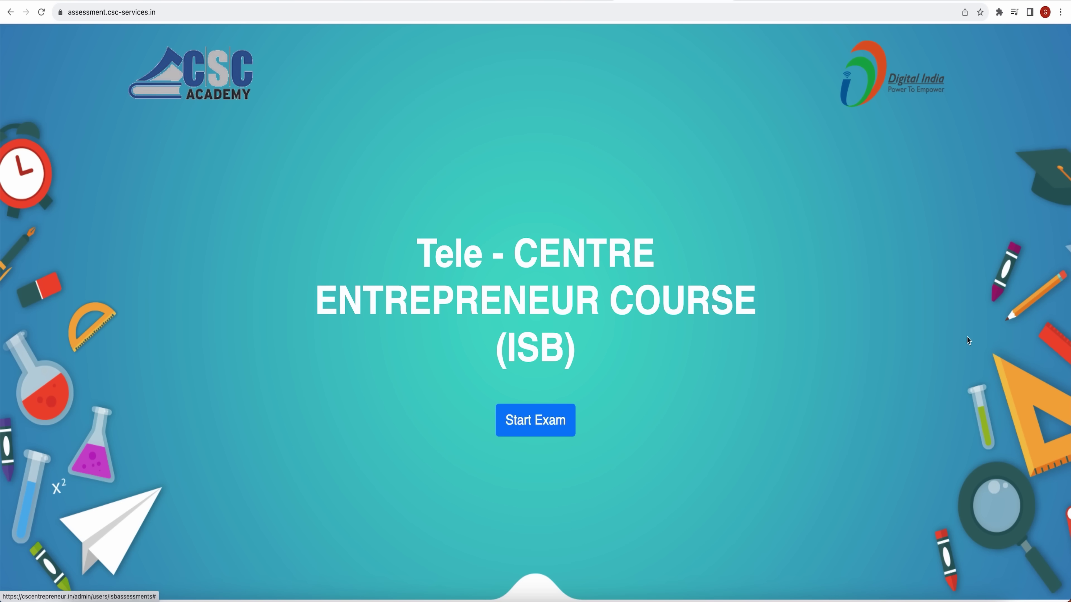
left_click(558, 434)
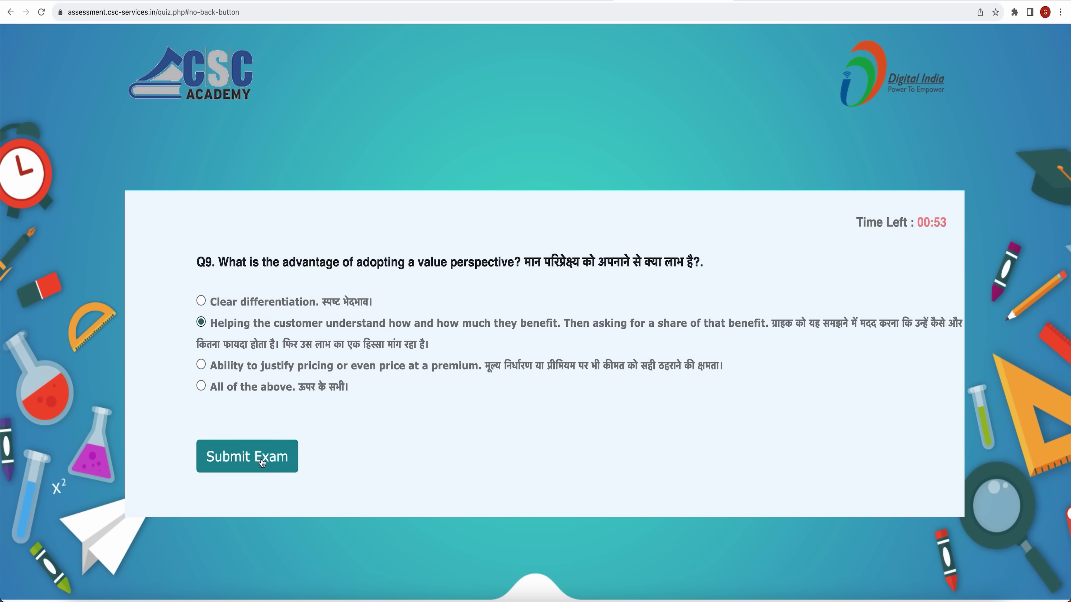
left_click(261, 462)
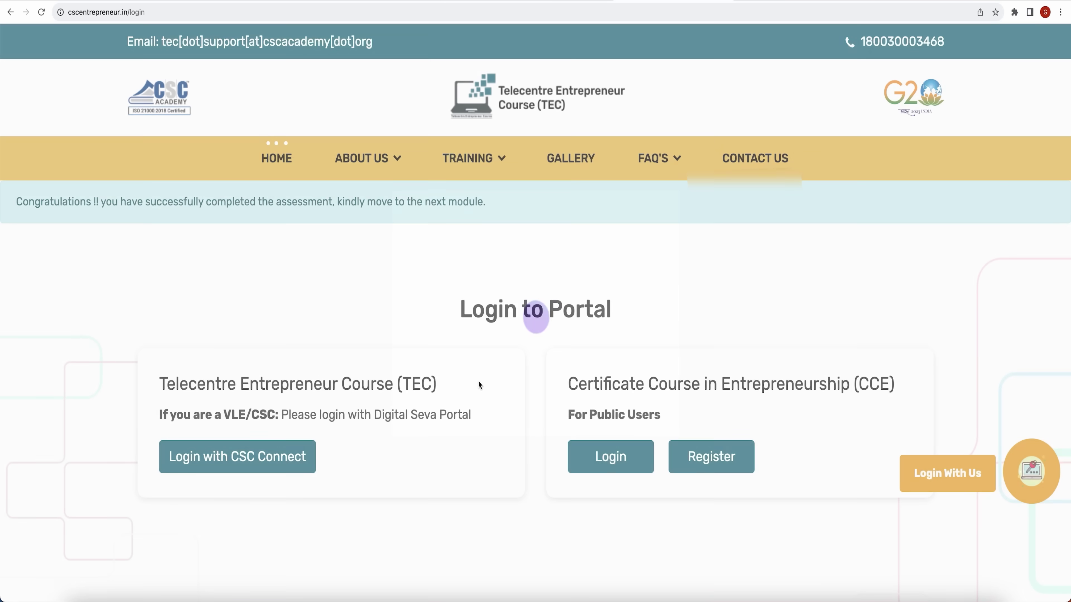
Log back in with the saved credentials and scroll My Assessments to see all ten modules' marks
left_click(617, 460)
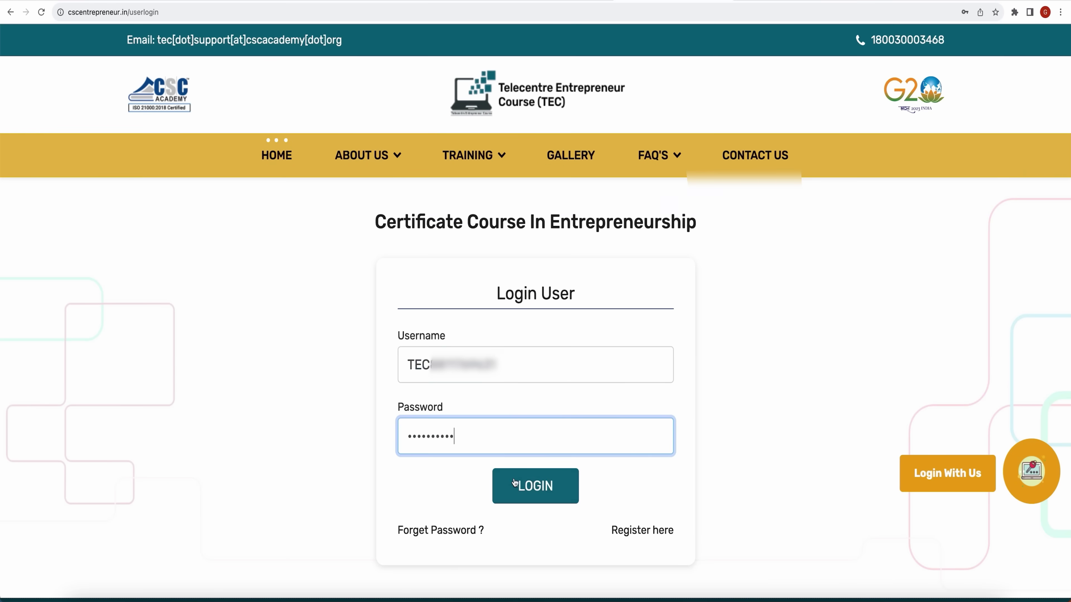
left_click(536, 486)
left_click(60, 346)
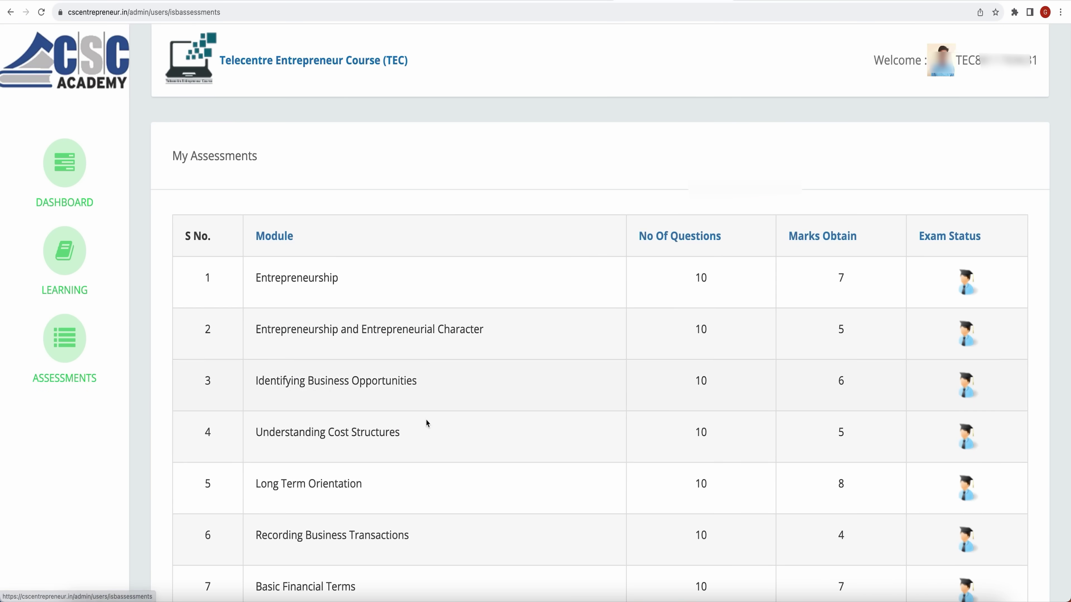
scroll(809, 453, "down", 2)
scroll(808, 453, "down", 6)
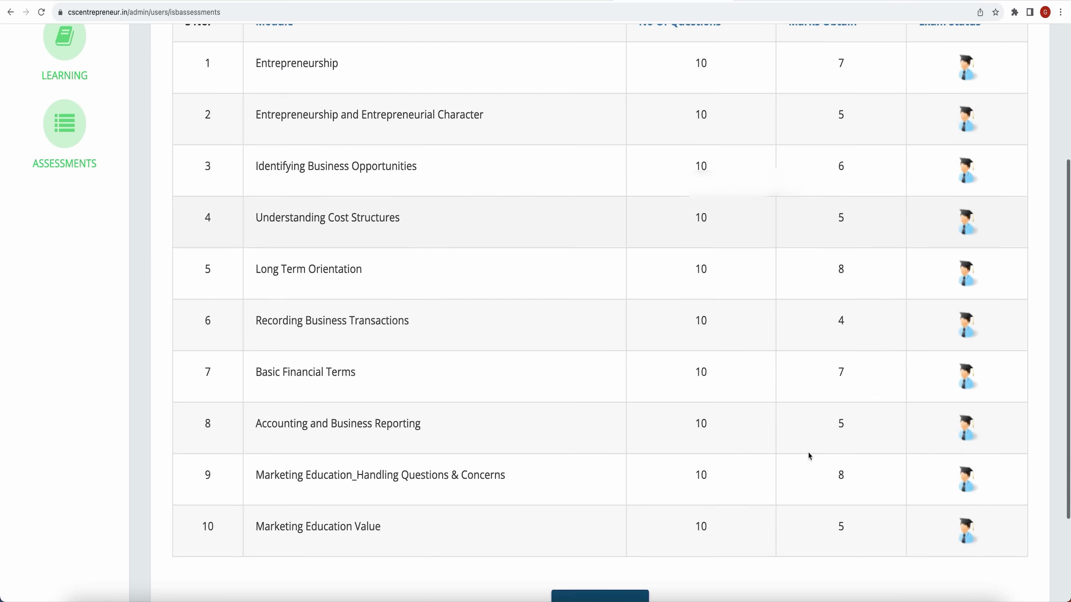
scroll(808, 453, "up", 4)
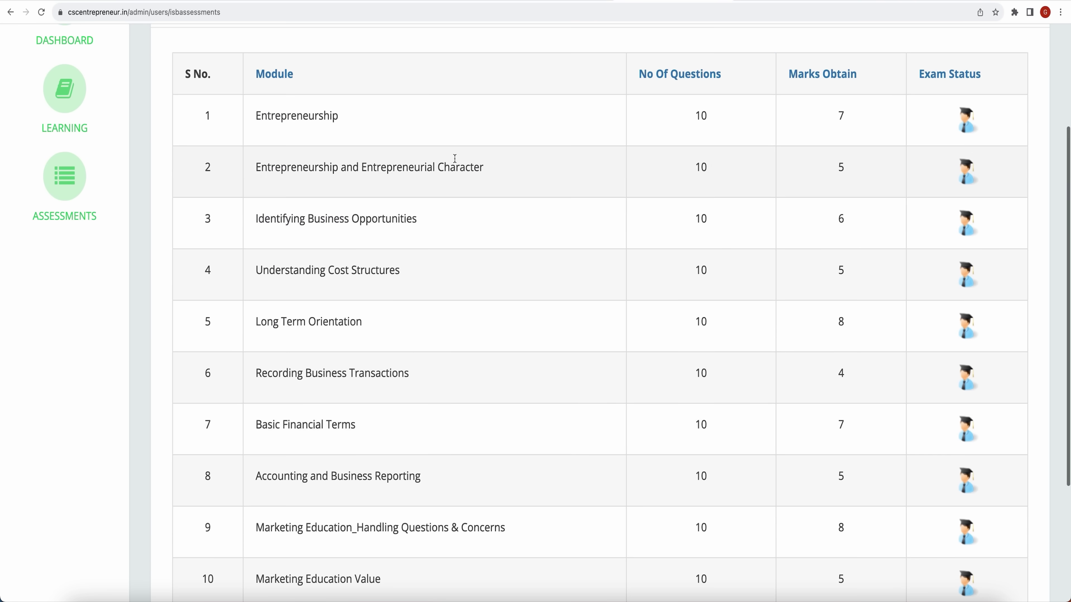
scroll(668, 282, "down", 4)
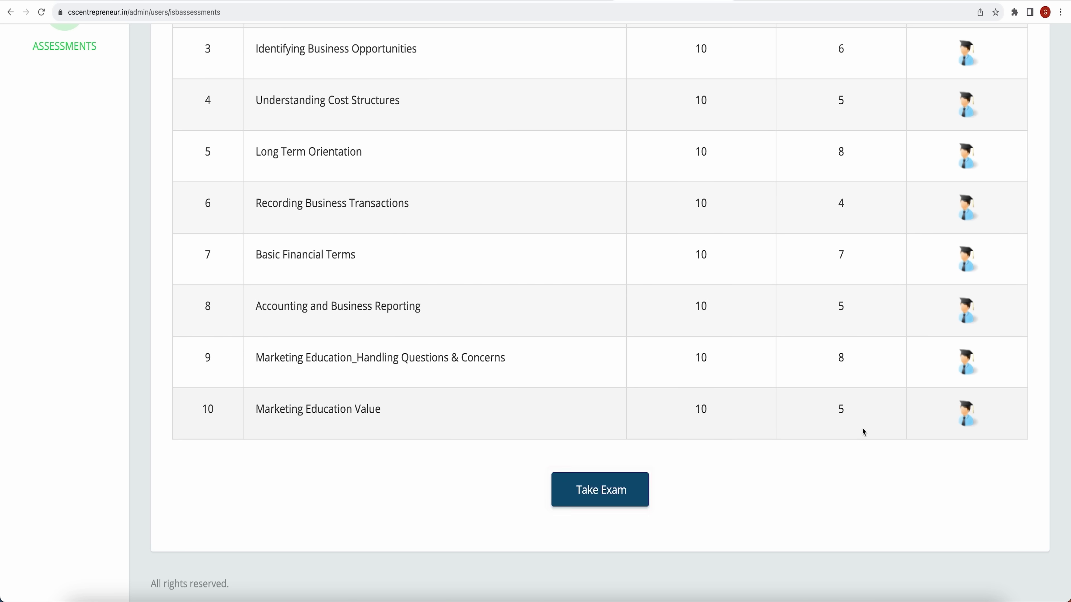
Start the final exam in English and acknowledge the 1st Attempt notice
left_click(601, 488)
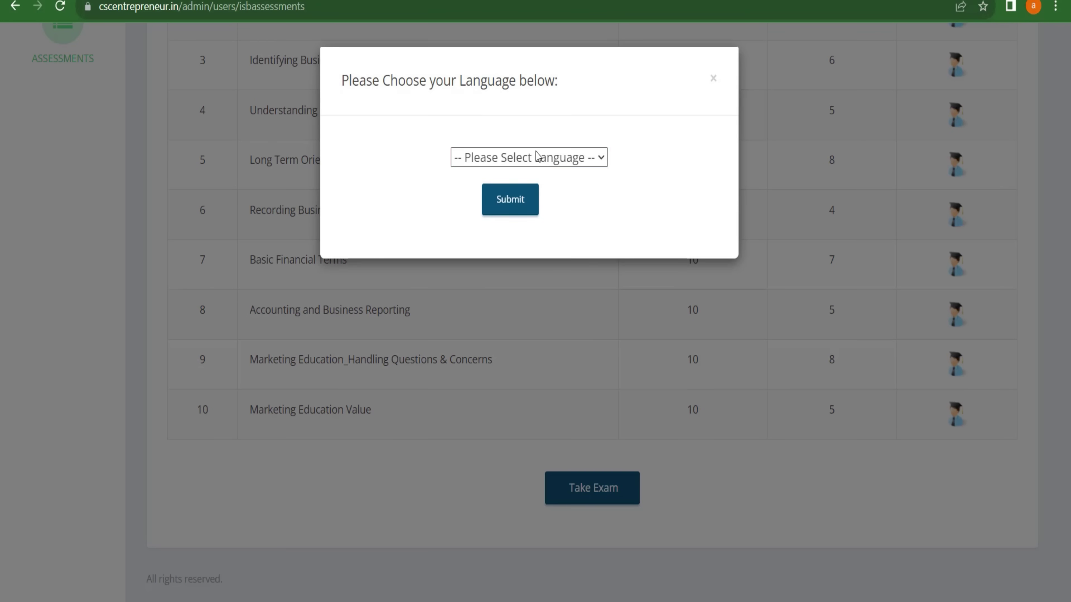
left_click(543, 157)
left_click(497, 194)
left_click(532, 209)
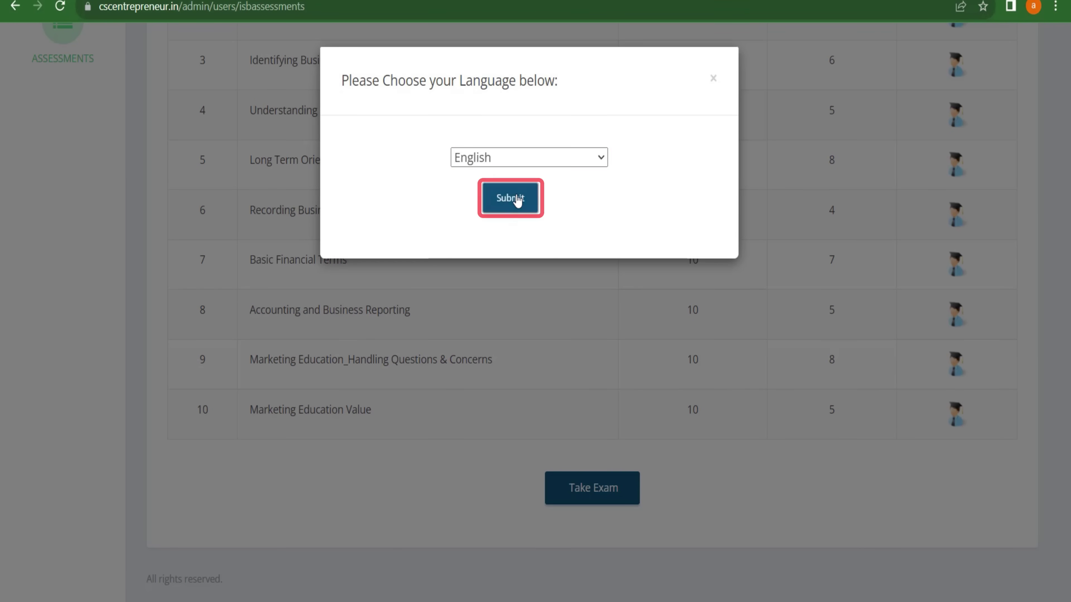
left_click(658, 98)
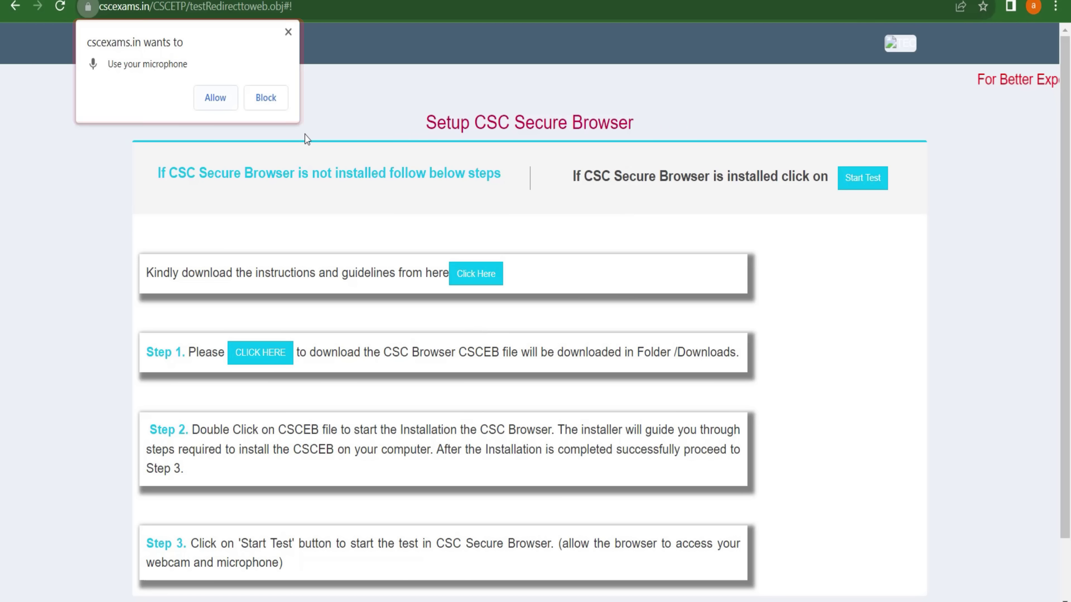
Allow cscexams.in microphone access and install CSCEB in the default folder
left_click(234, 98)
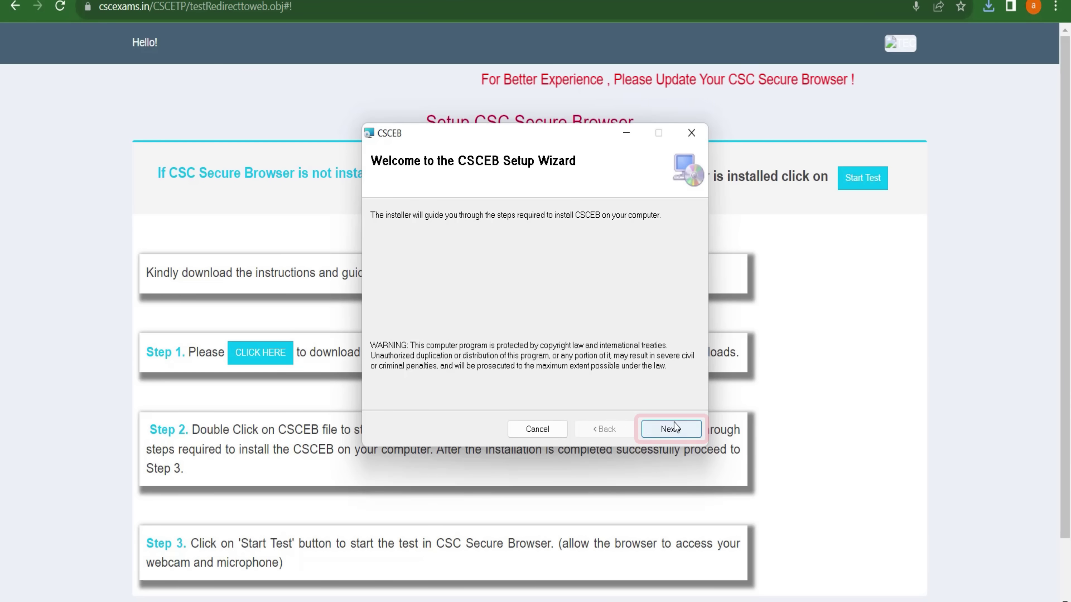
left_click(666, 431)
left_click(665, 431)
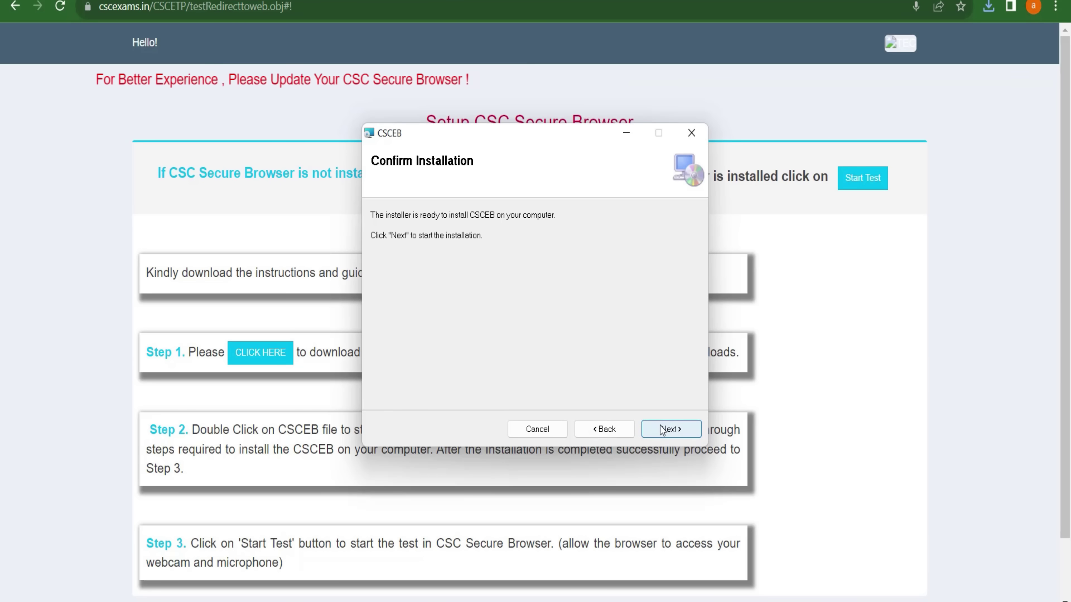
left_click(671, 430)
left_click(672, 426)
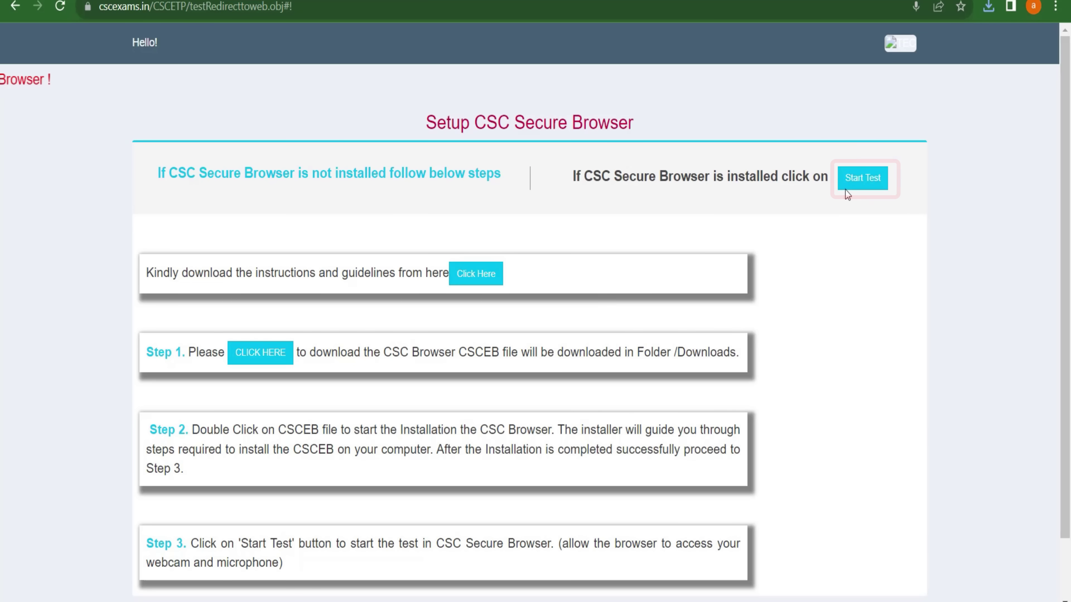
Start the test in Safe Exam Browser, always allowing cscexams.in to open it
left_click(871, 179)
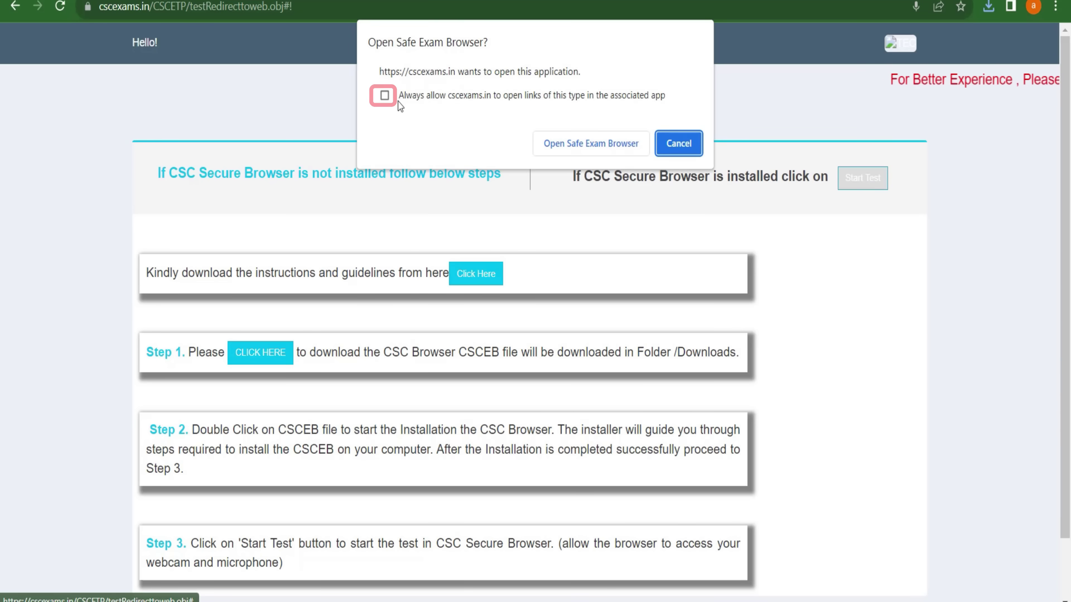
left_click(385, 95)
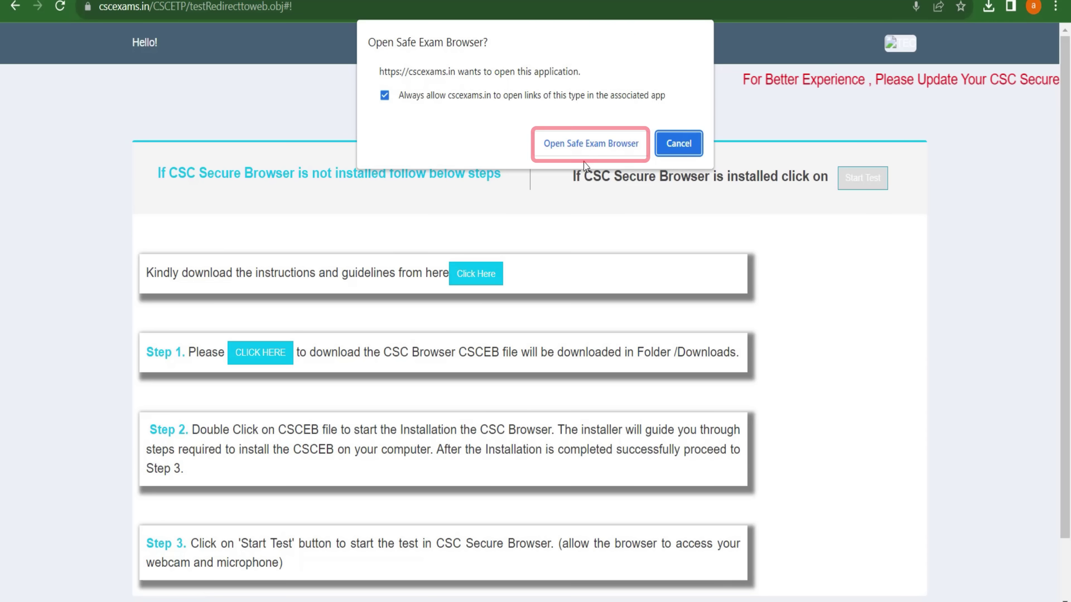
left_click(603, 146)
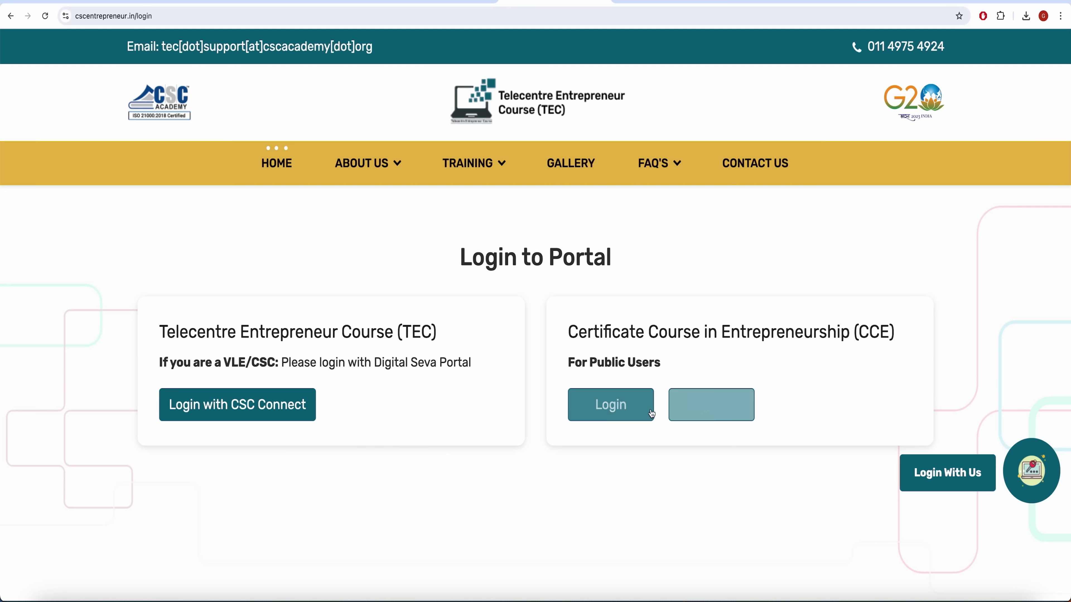
Log in to the CCE portal and download the Certificate of Completion from the dashboard
left_click(619, 415)
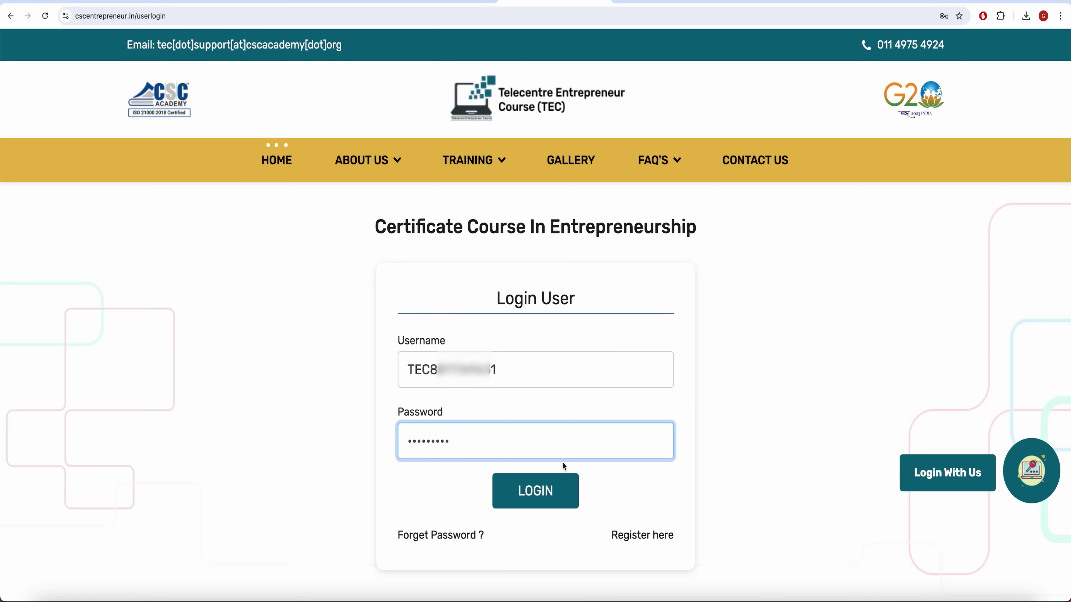
left_click(548, 497)
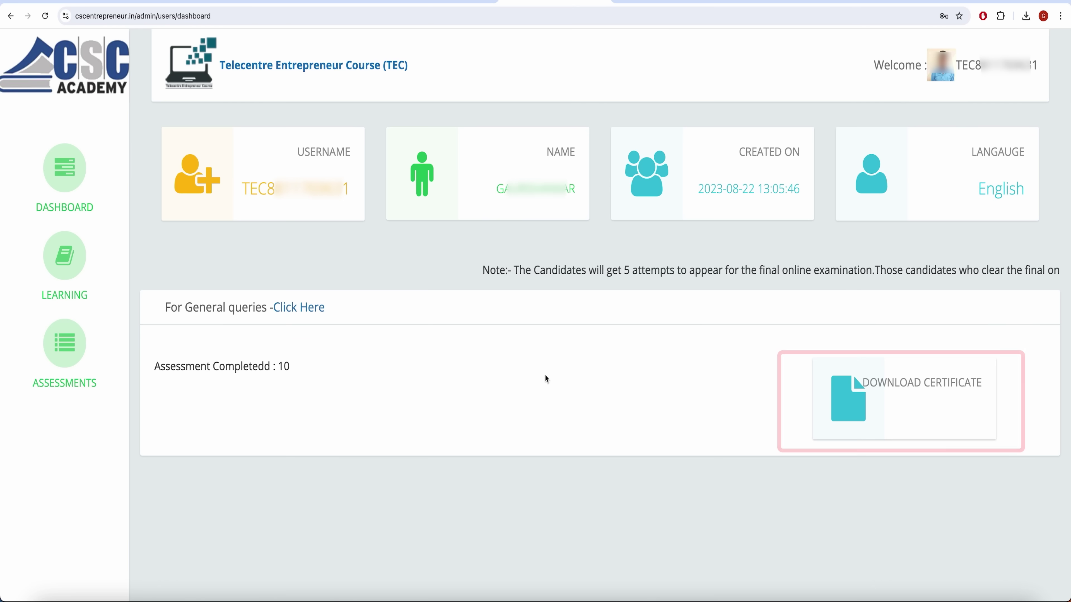
left_click(872, 402)
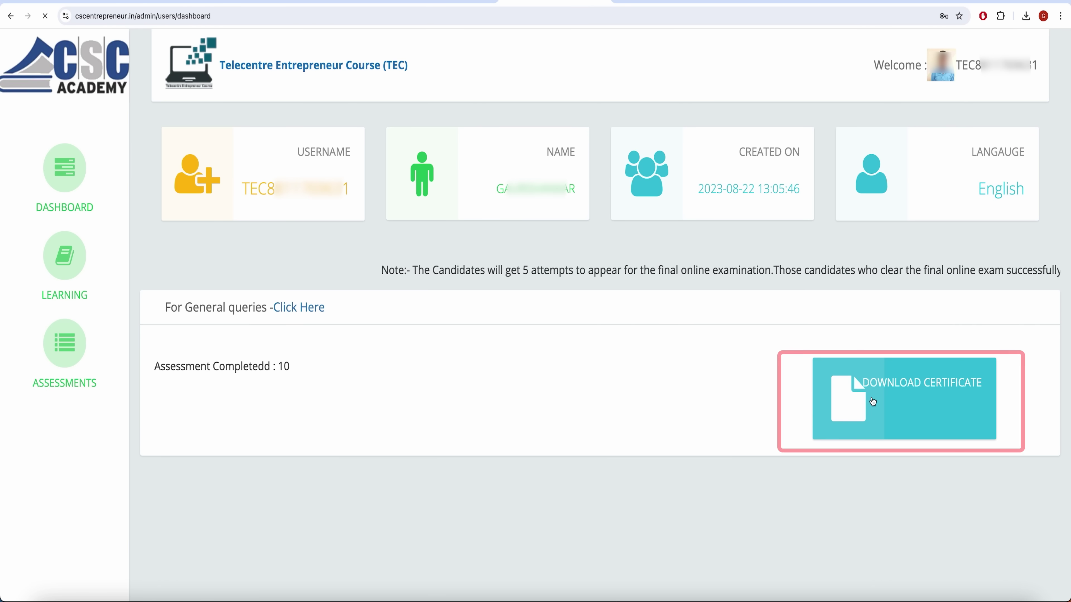